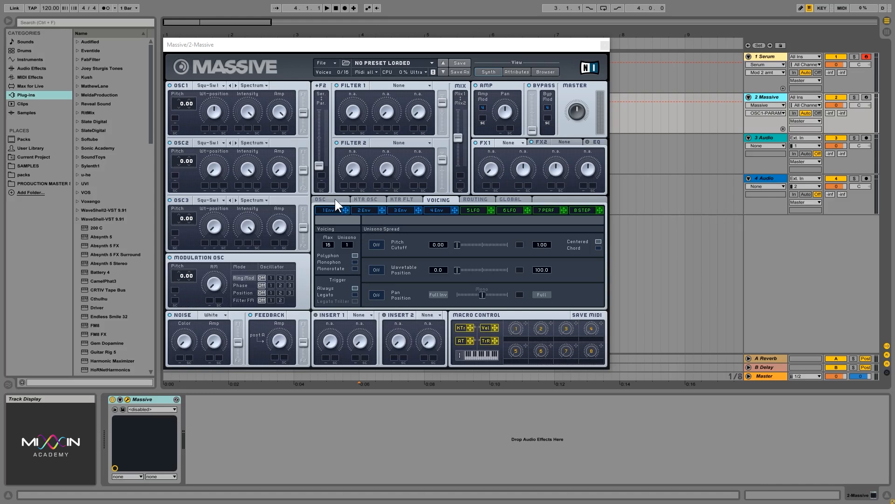
- Raise envelope 1's Decay Level to maximum and turn its Release down
click(331, 47)
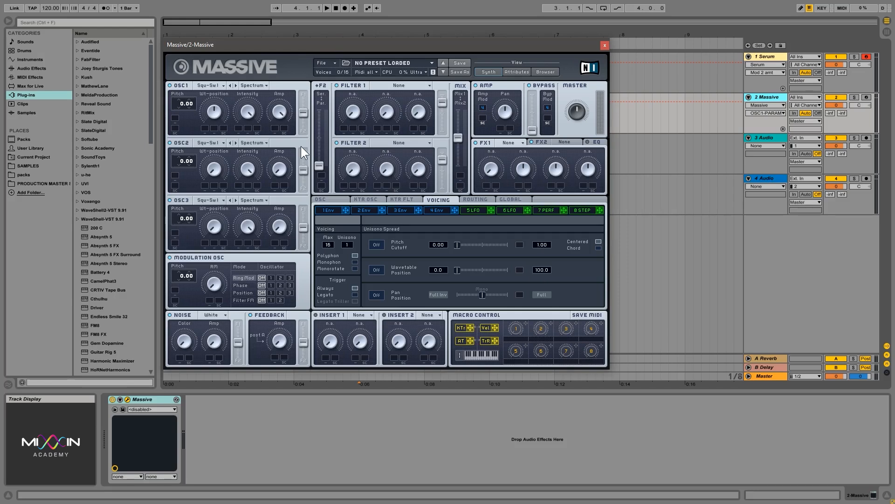
click(333, 208)
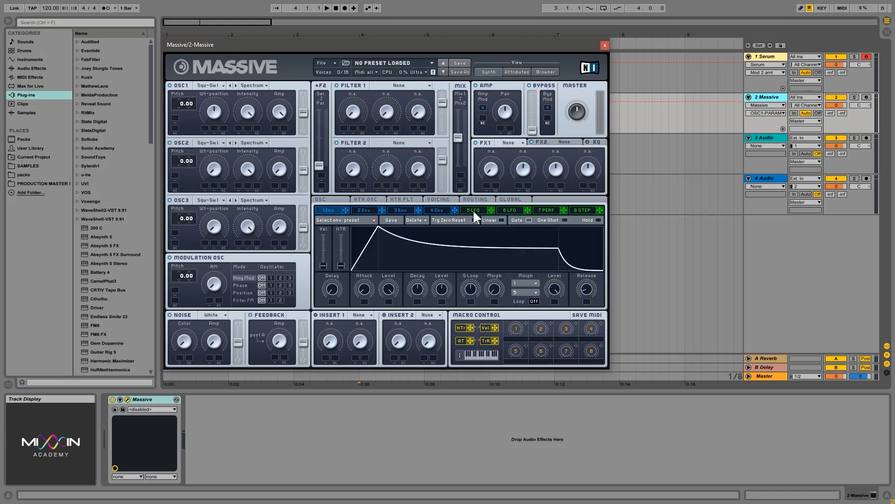
click(473, 209)
click(327, 209)
drag(443, 287, 443, 234)
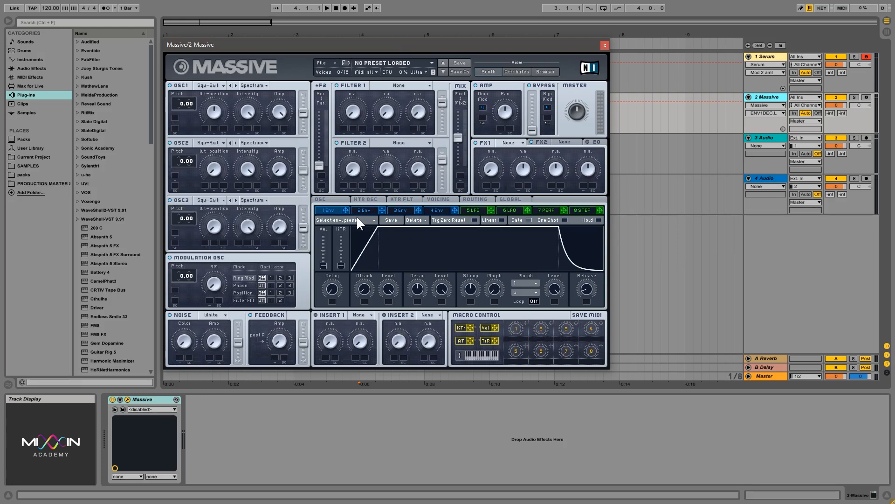
scroll(588, 290, down, 4)
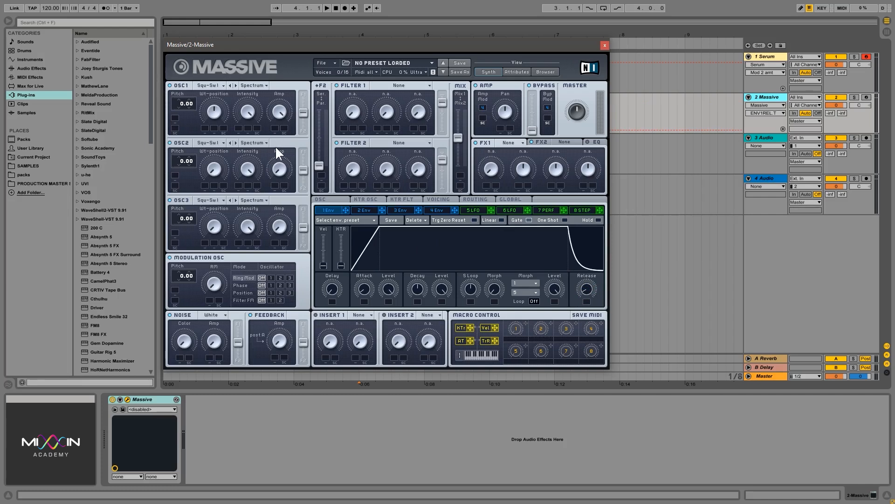
- Turn modulator 5 into a Performer with a ramp curve on step 1
click(475, 210)
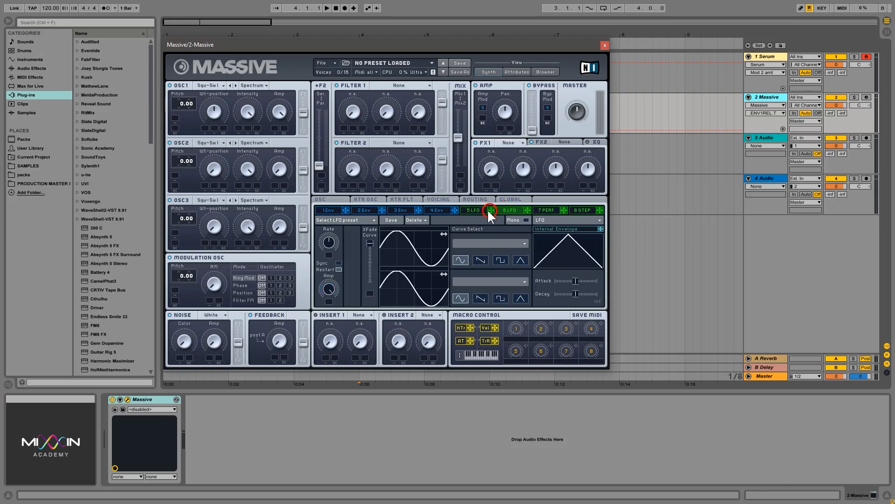
click(474, 210)
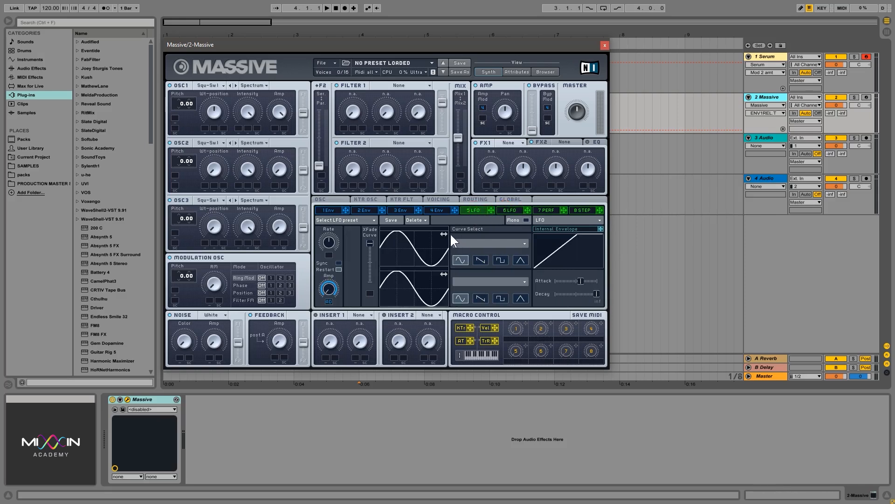
click(566, 220)
click(572, 237)
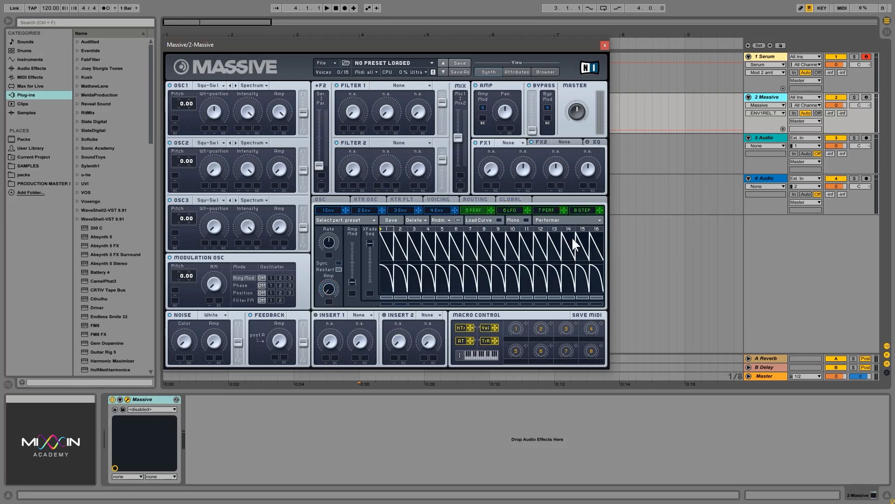
click(488, 220)
drag(323, 239, 387, 240)
click(485, 220)
- Sync the Performer to tempo, raise its ratio and adjust the step crossfade
click(339, 262)
click(332, 238)
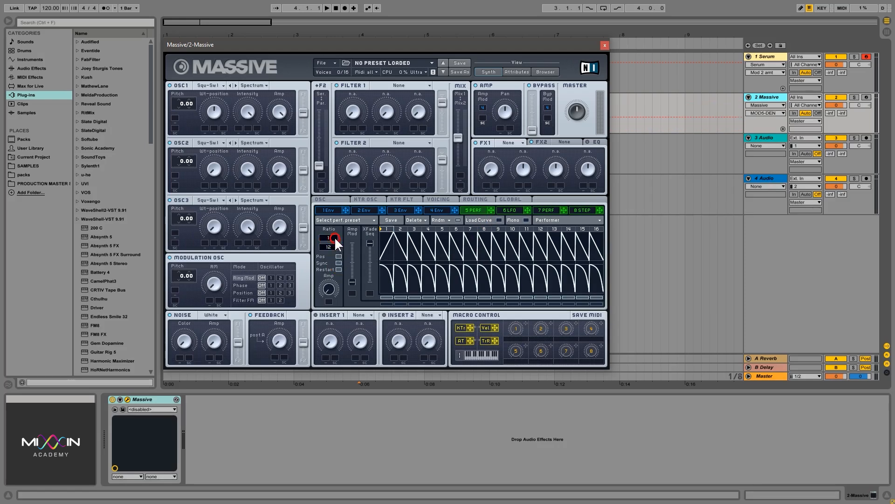
drag(333, 238, 337, 219)
drag(368, 241, 373, 226)
- Route Performer 5 to OSC1 pitch at -24 with 24 semitones of sweep over two steps
click(164, 88)
drag(181, 104, 184, 133)
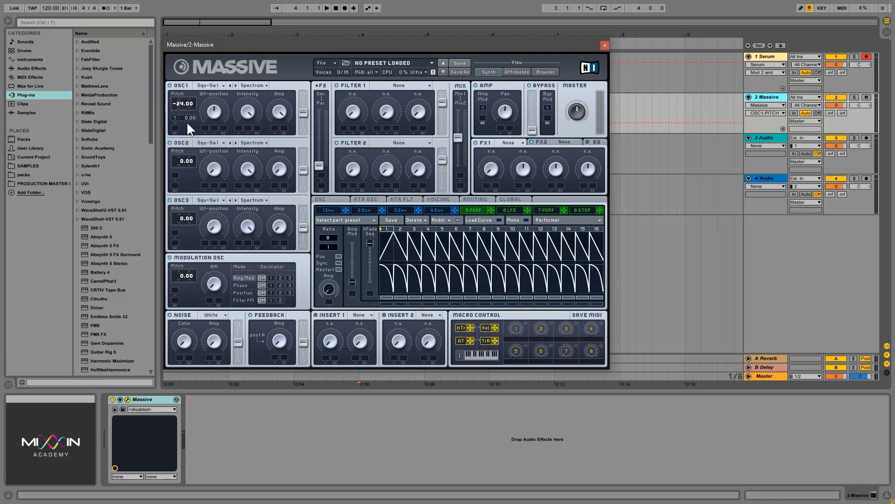
drag(186, 118, 192, 95)
drag(602, 227, 406, 229)
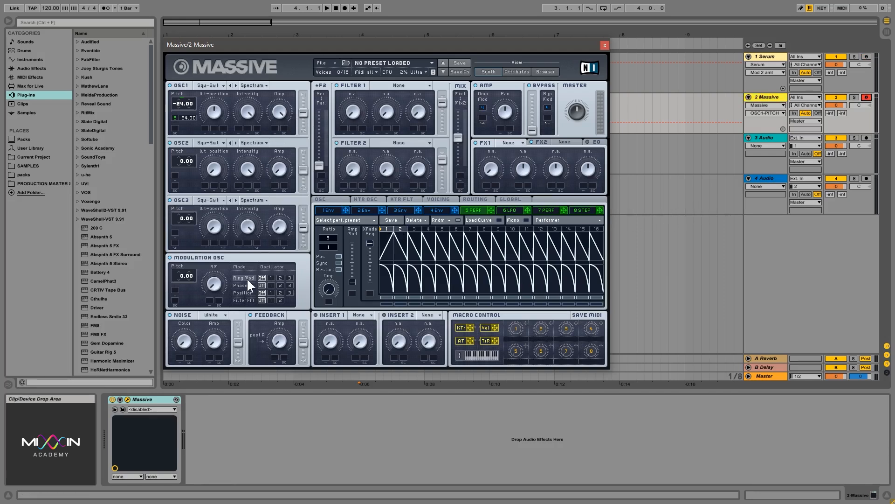
- Arm the Massive track and play a note to hear the patch
click(328, 289)
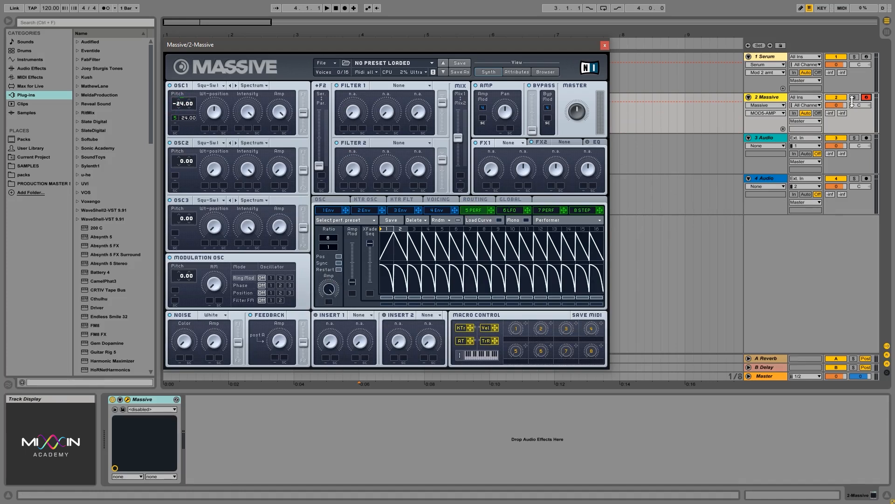
click(867, 98)
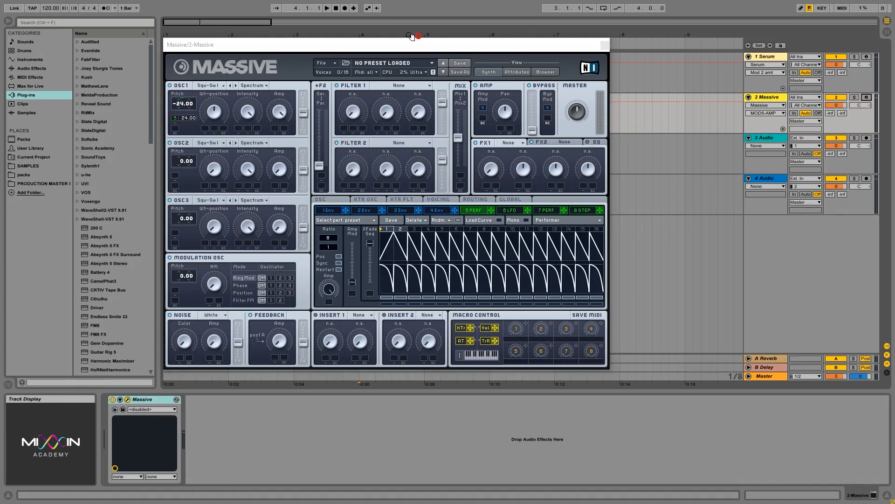
click(866, 97)
key(a)
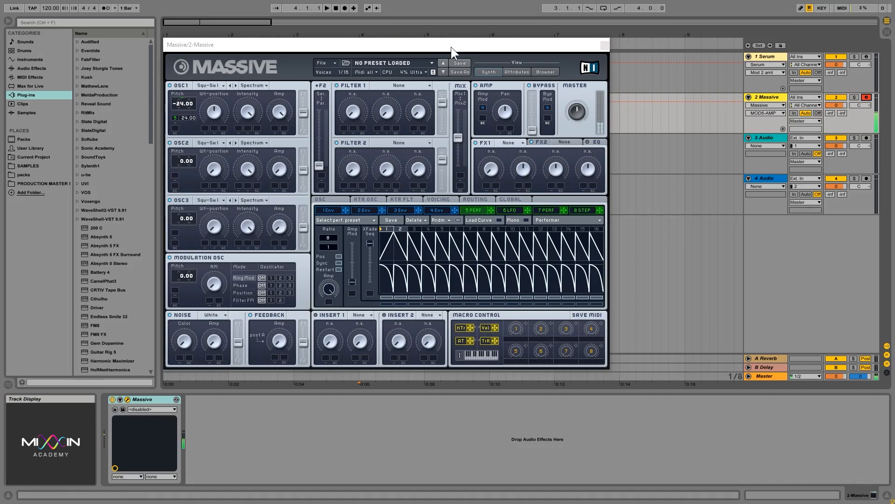
click(441, 205)
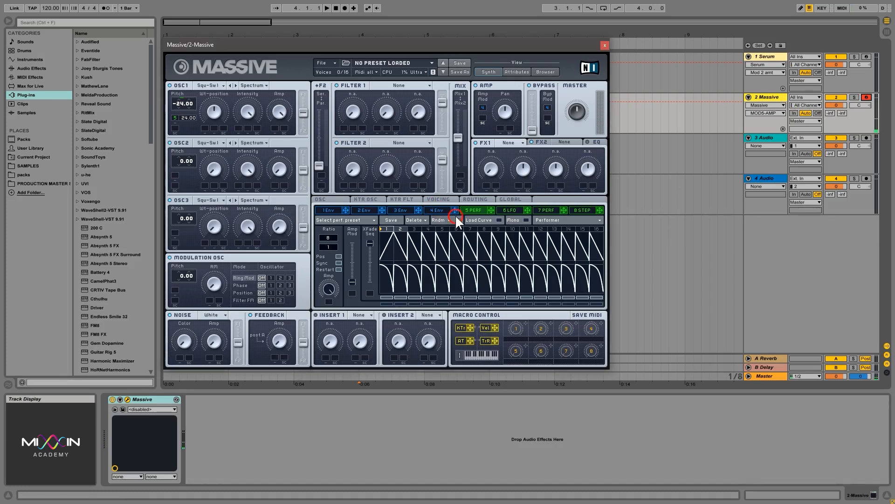
- Set envelope 4's Decay Level to maximum, shorten its release, and return to Performer 5
click(438, 209)
click(331, 210)
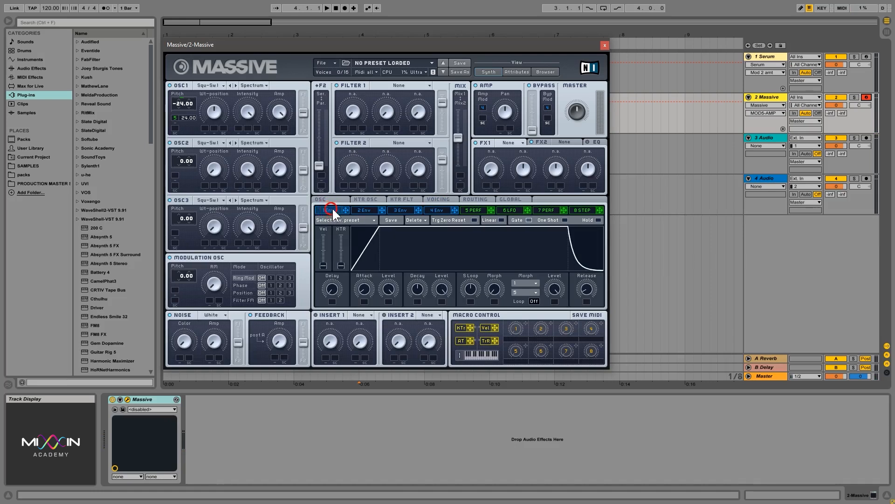
click(447, 207)
drag(439, 287, 430, 184)
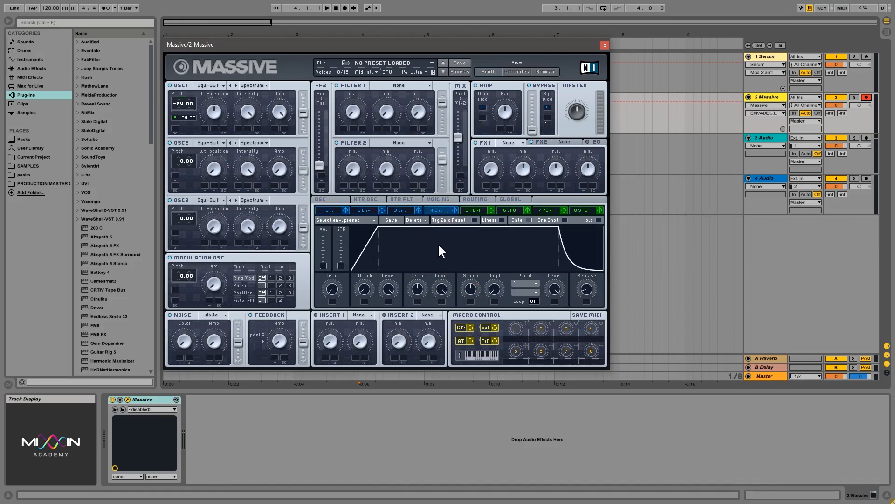
click(334, 209)
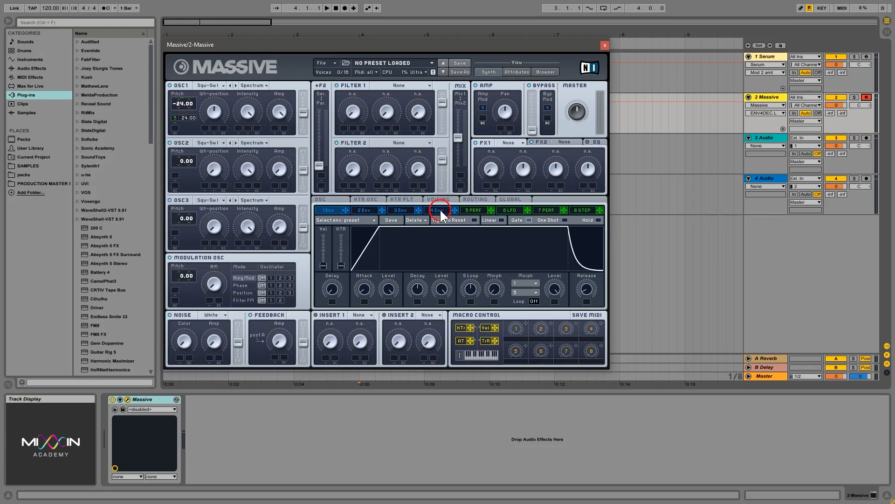
click(440, 210)
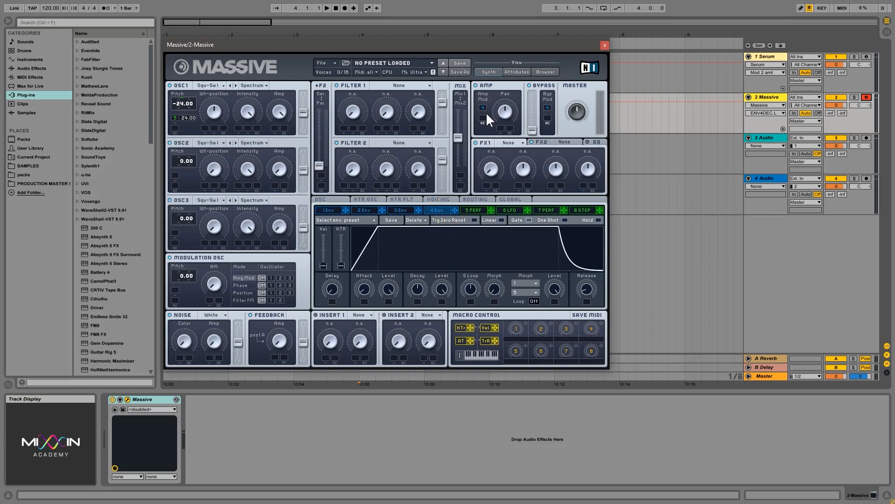
drag(443, 291, 449, 322)
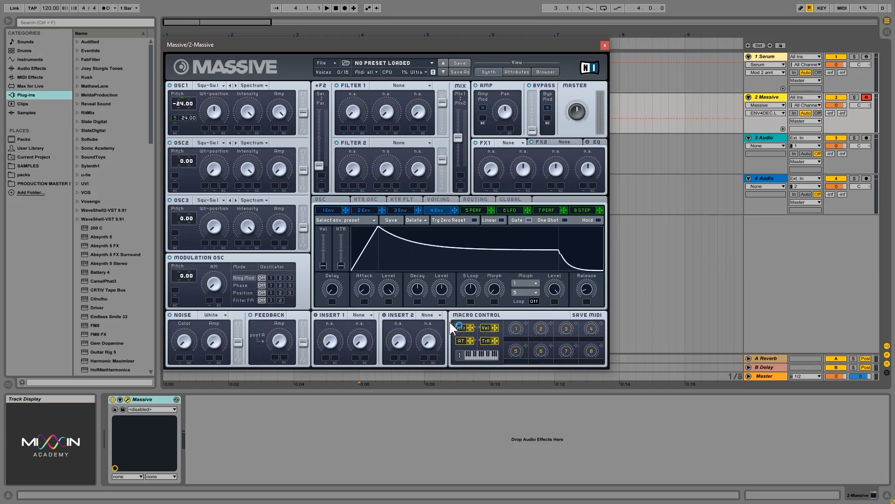
key(ctrl+z)
drag(589, 293, 574, 281)
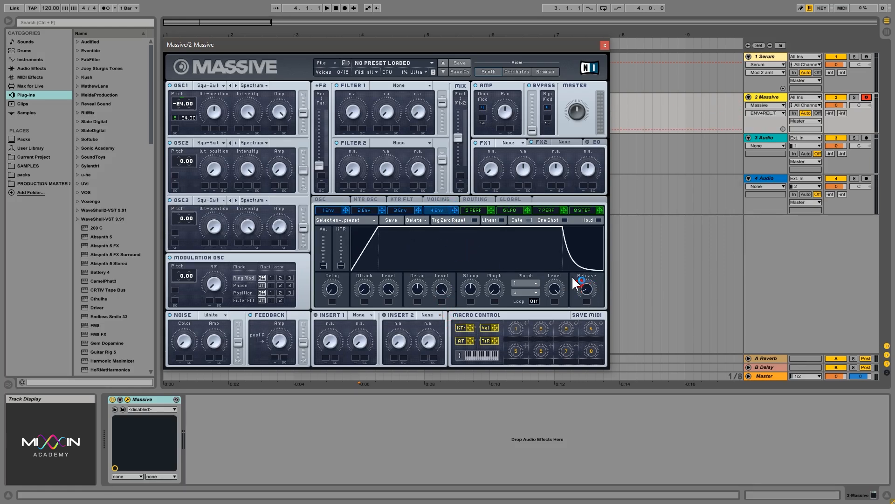
click(474, 210)
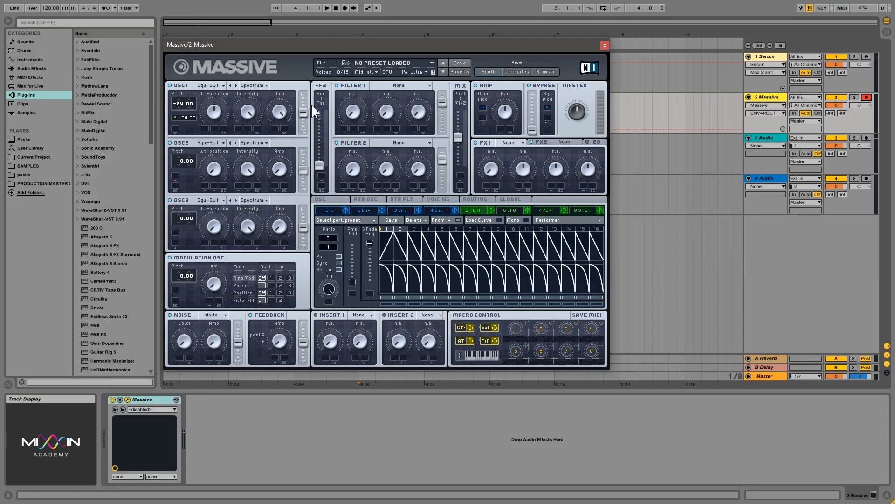
key(a)
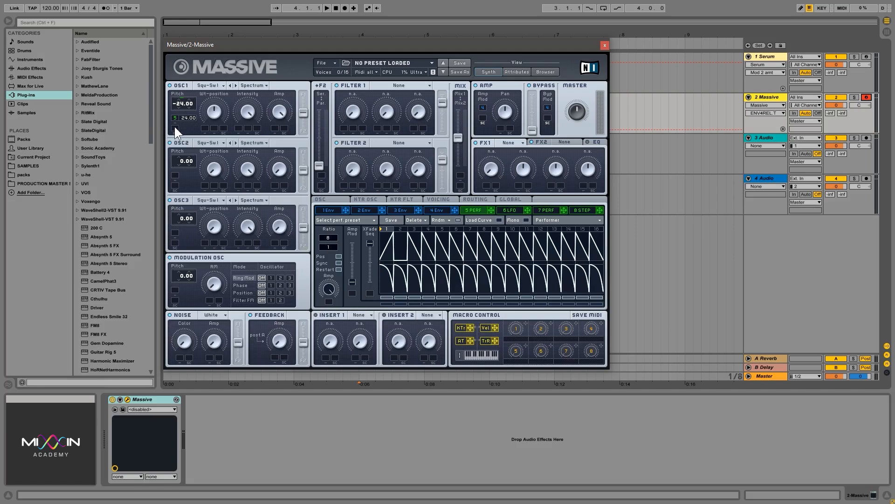
- Turn modulator 6 into a Performer synced to tempo at a 1/16 ratio
click(221, 116)
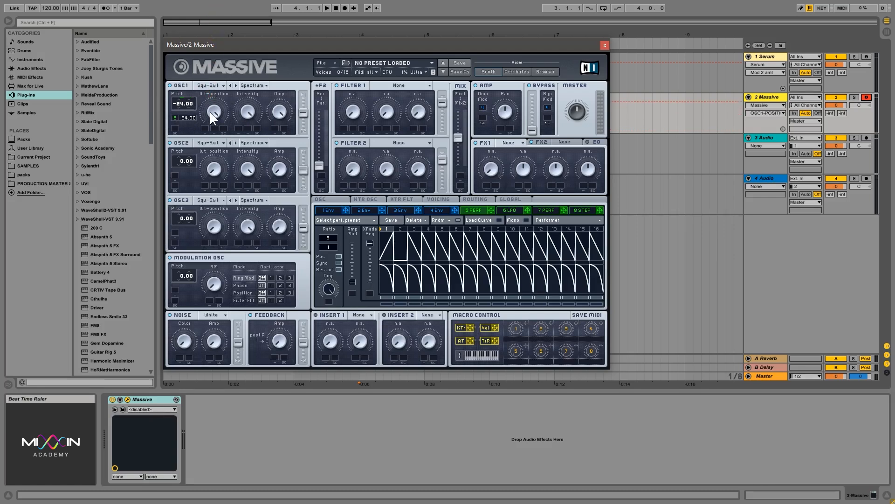
click(210, 90)
click(508, 211)
click(552, 241)
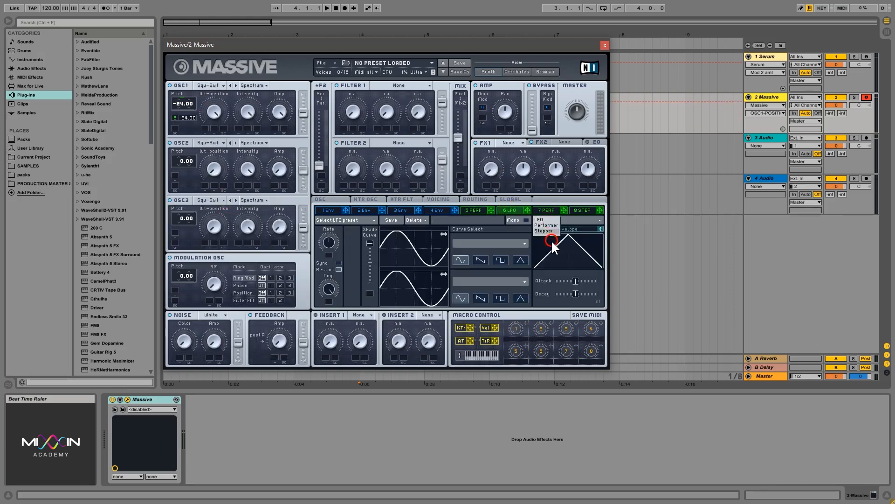
click(547, 225)
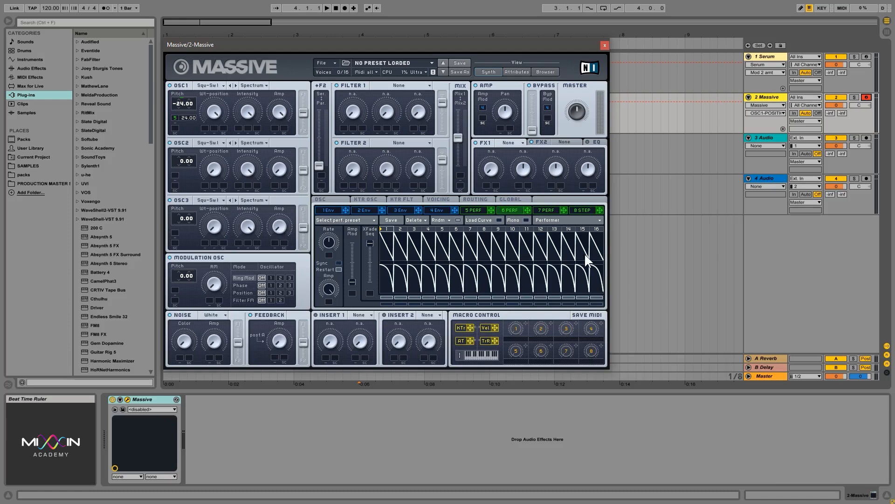
click(338, 262)
drag(331, 244, 339, 233)
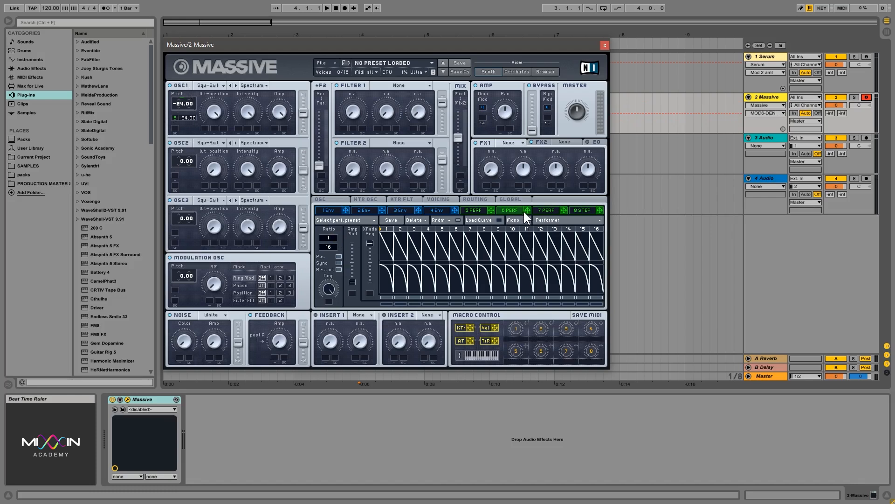
- Route Performer 6 to OSC1 pitch, set the pitch to -12, and lower the master volume
drag(527, 211, 189, 117)
drag(181, 106, 185, 91)
drag(186, 87, 185, 89)
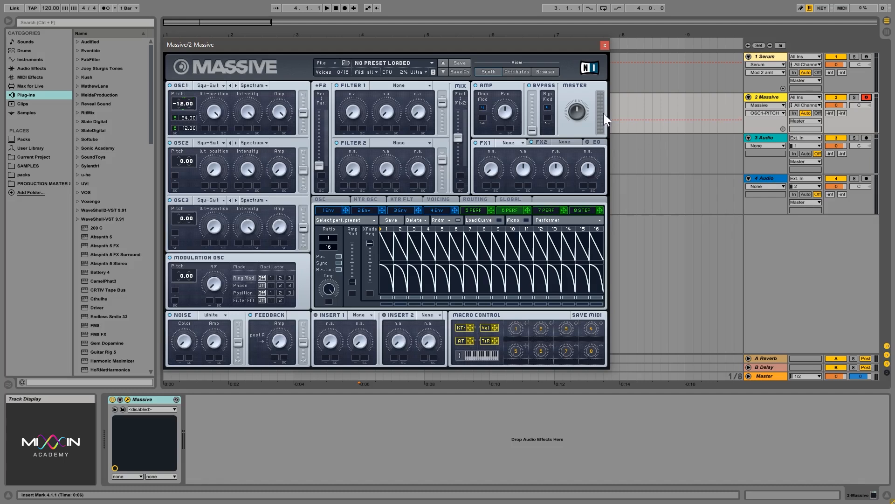
drag(577, 114, 580, 122)
- Adjust the filter routing and Filter 1/2 balance, and make Filter 1 a Highpass 4
drag(323, 159, 331, 78)
drag(455, 136, 477, 203)
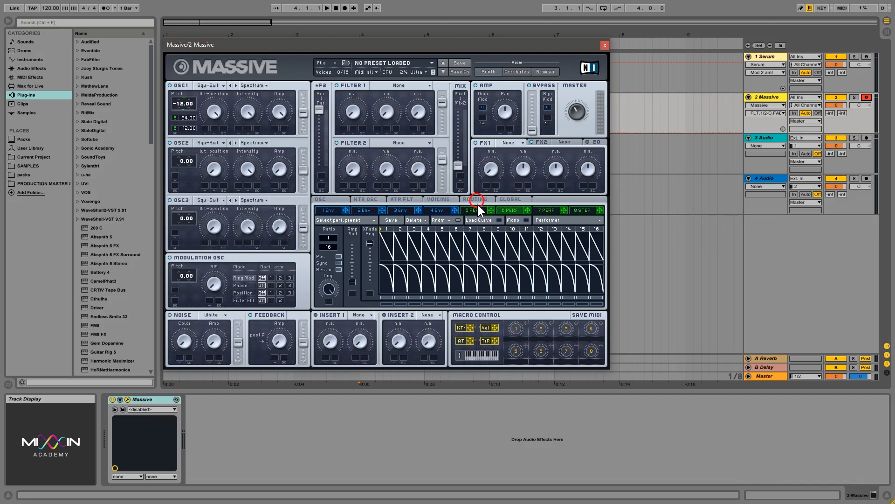
click(407, 85)
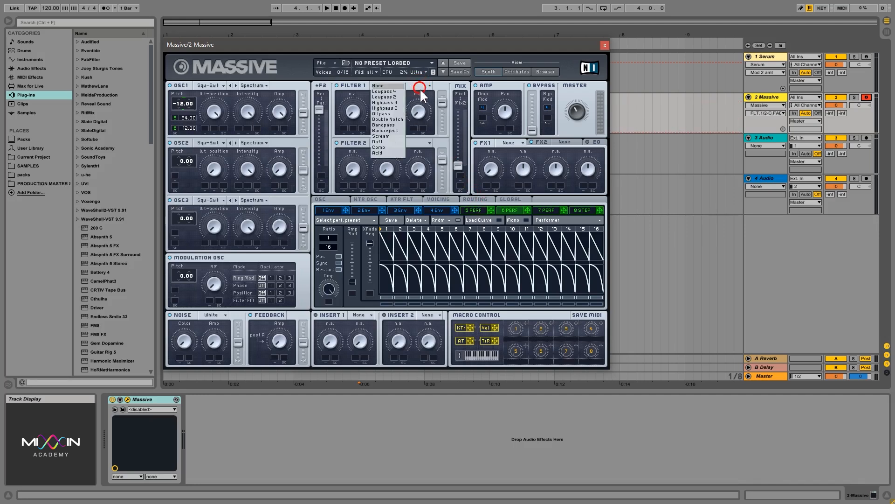
click(400, 103)
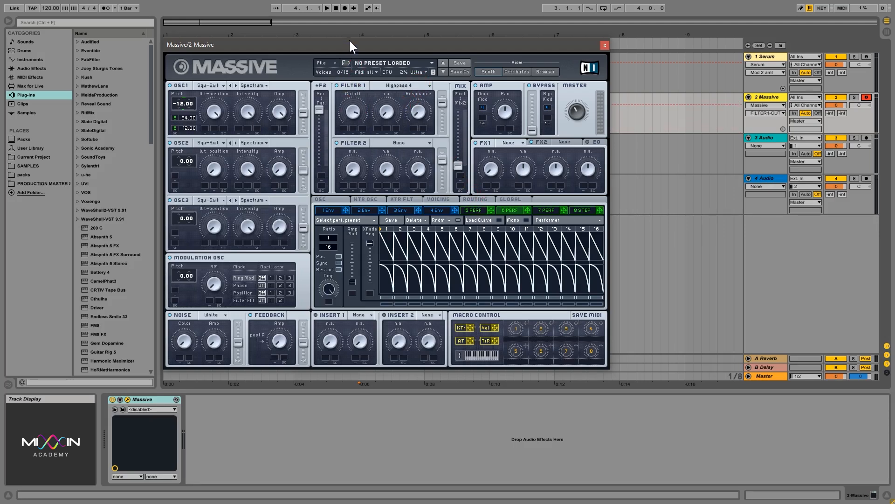
- Route Performer 5 to Filter 1's cutoff and fine-tune the cutoff and resonance
click(473, 210)
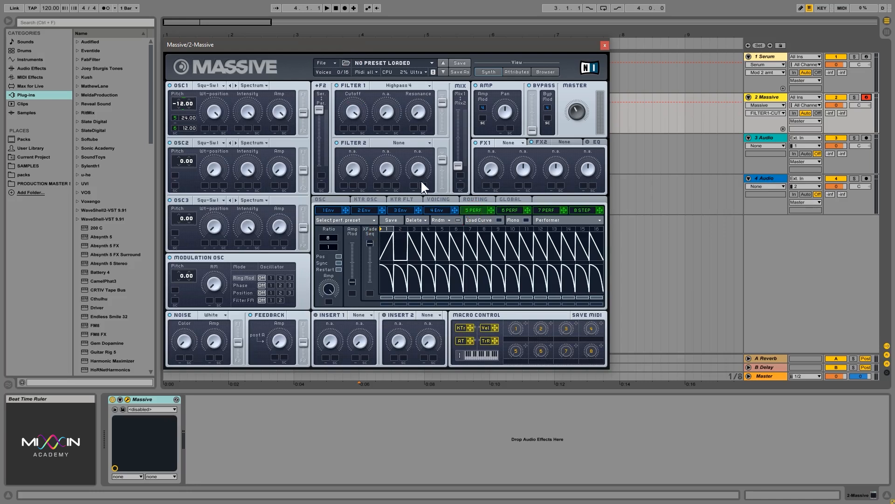
drag(491, 209, 354, 116)
drag(354, 108, 359, 177)
drag(357, 144, 351, 113)
drag(346, 153, 347, 176)
drag(421, 109, 421, 105)
- Assign Performer 5 to modulate Performer 6's Amp amount
click(508, 211)
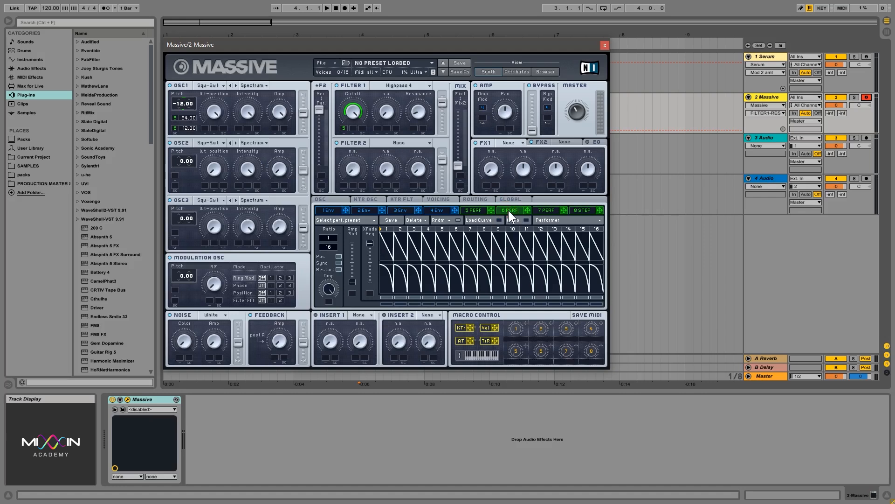
click(476, 210)
click(503, 210)
click(476, 211)
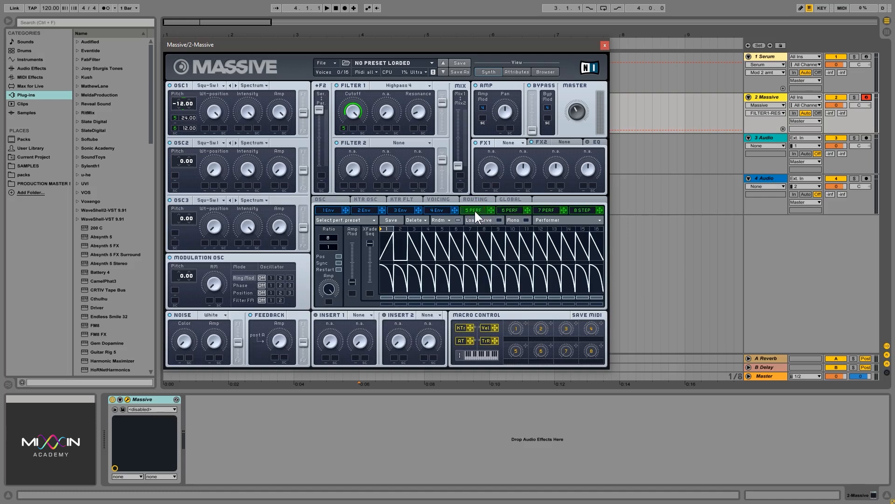
click(508, 211)
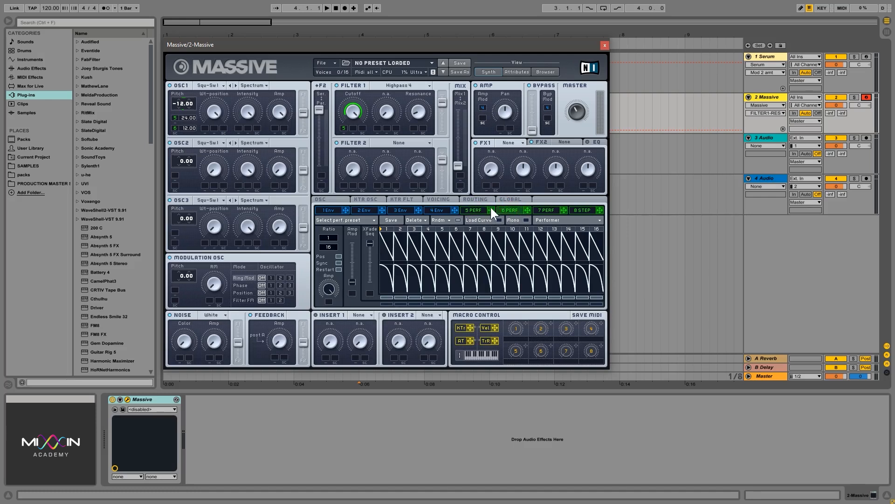
click(329, 288)
drag(327, 301, 329, 301)
- Compare Performer 5 and Performer 6 patterns to check the linked modulation
click(471, 206)
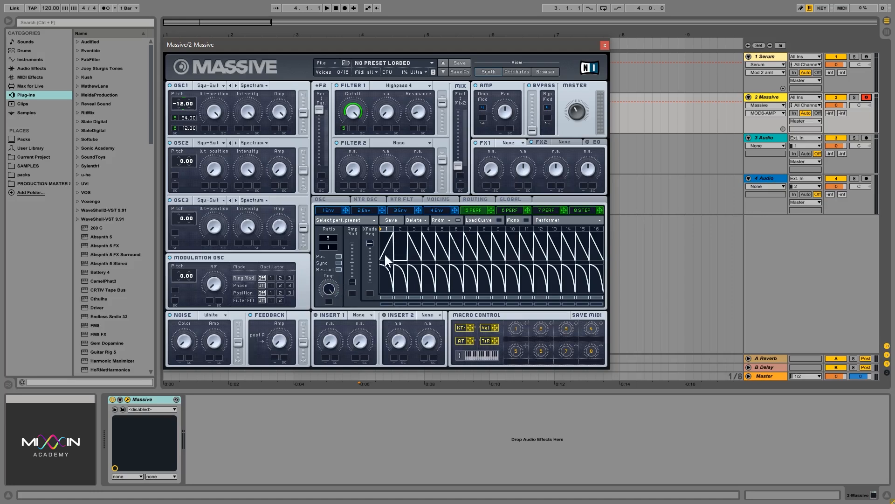
click(508, 210)
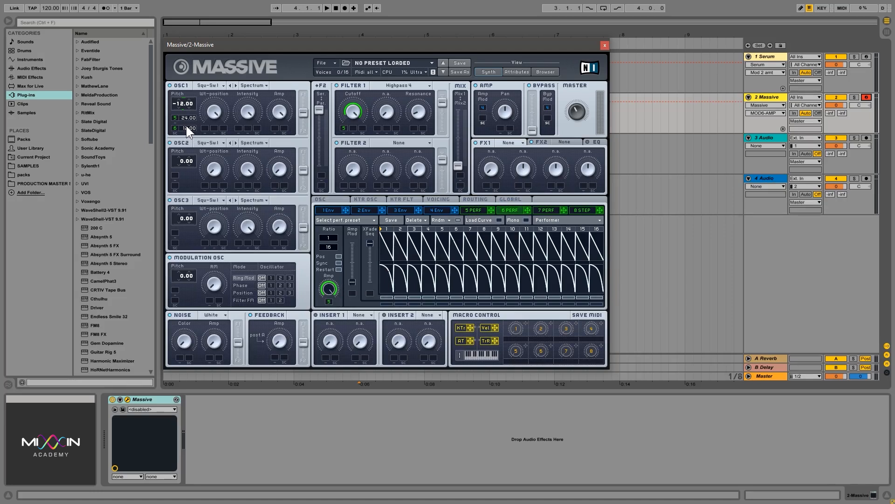
click(477, 209)
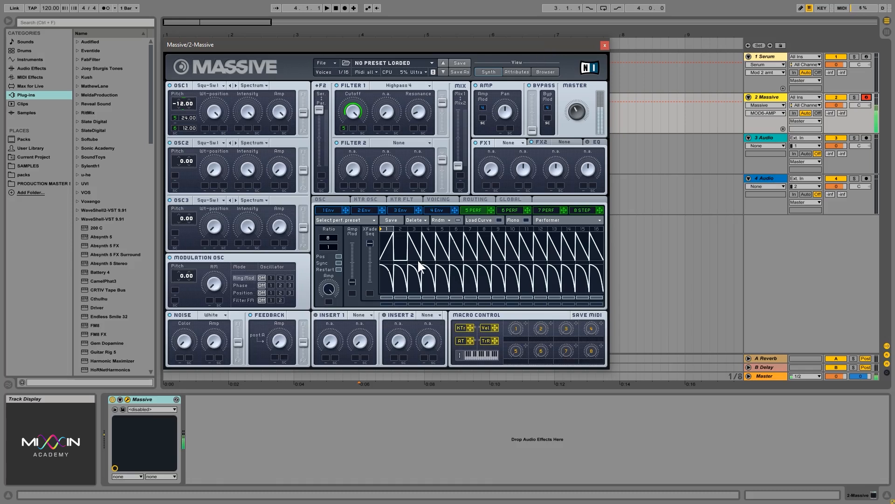
click(504, 209)
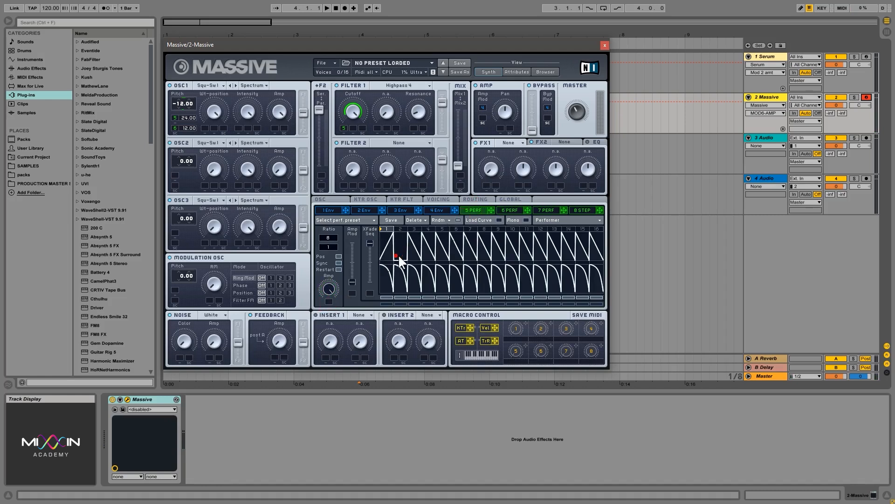
click(511, 211)
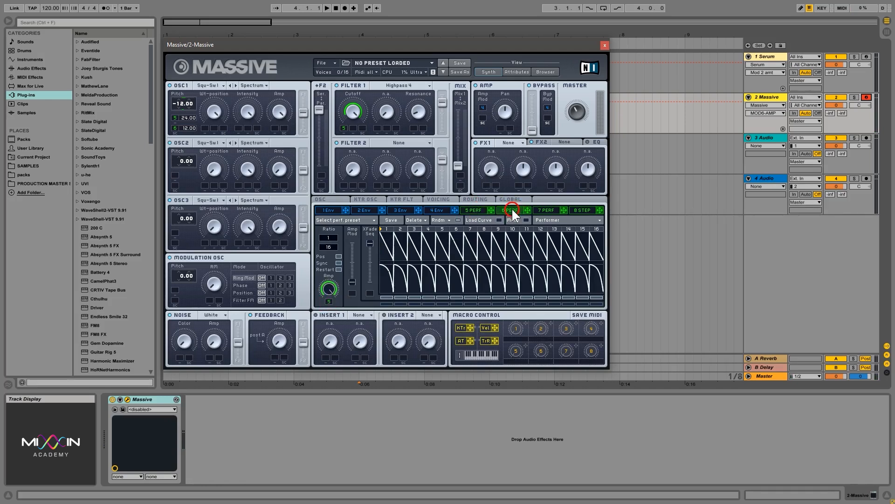
click(480, 210)
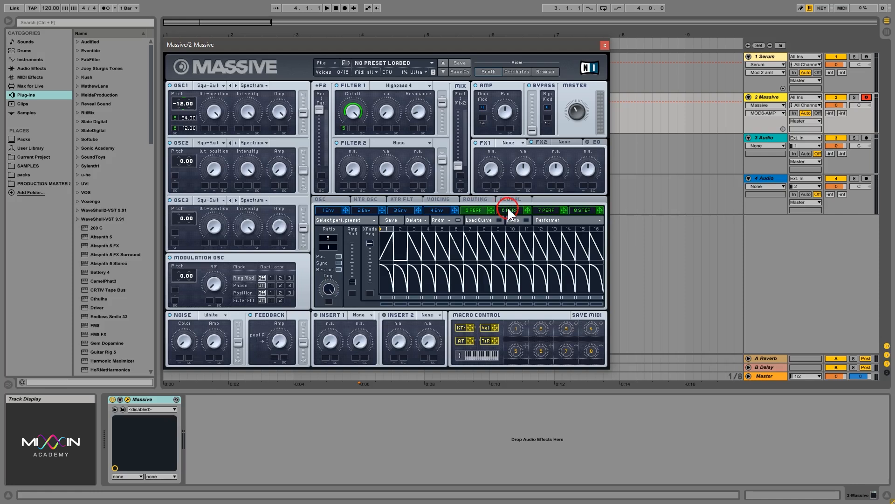
- Make modulation slot 7 an LFO and route it to Filter 1 resonance
click(520, 211)
click(547, 211)
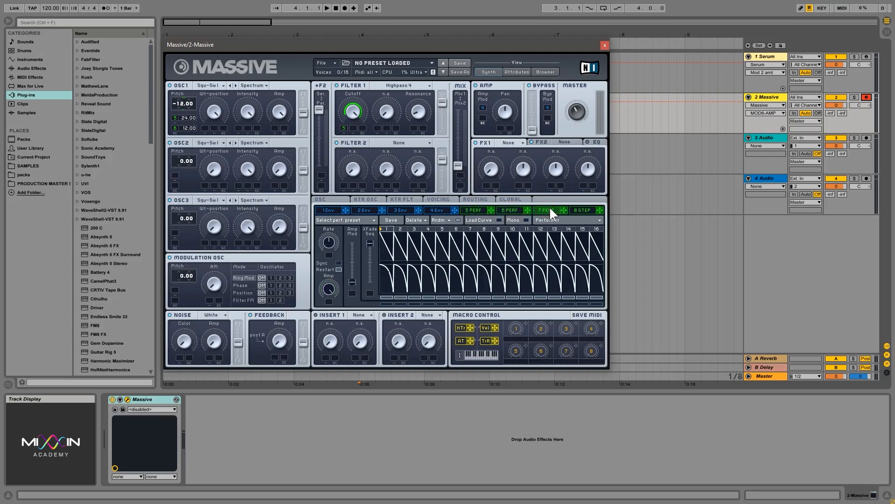
click(420, 98)
click(544, 219)
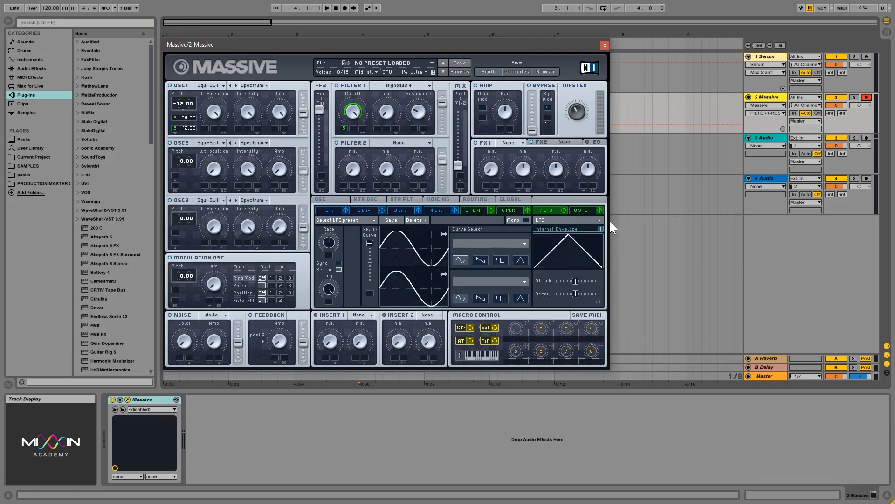
mouse_move(565, 210)
mouse_down()
mouse_move(412, 133)
mouse_move(414, 113)
mouse_up()
click(418, 113)
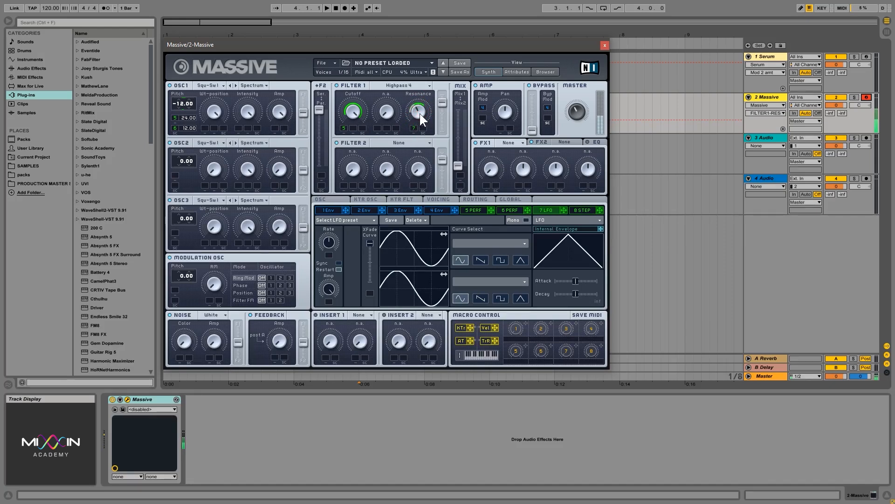
- Set LFO 7's resonance modulation depth and raise its rate
drag(420, 114, 418, 109)
mouse_move(328, 244)
mouse_down()
mouse_move(329, 211)
mouse_move(337, 251)
mouse_move(329, 205)
mouse_move(333, 266)
mouse_move(328, 242)
mouse_up()
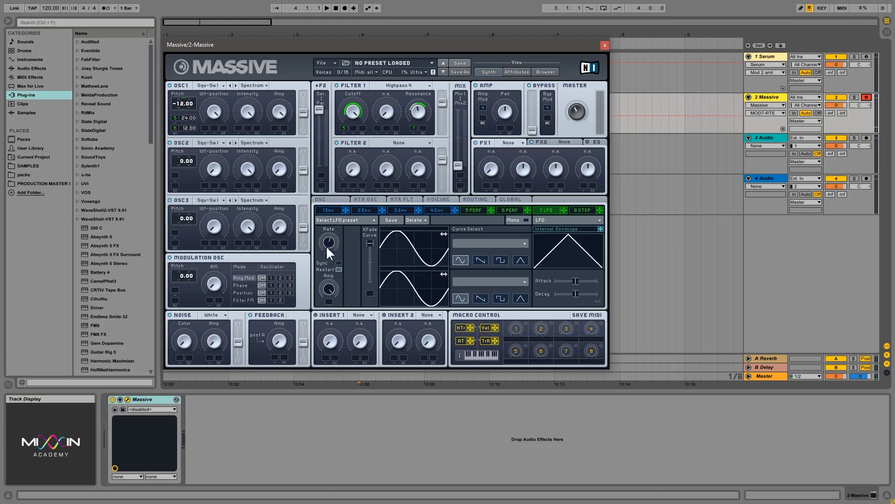
click(487, 209)
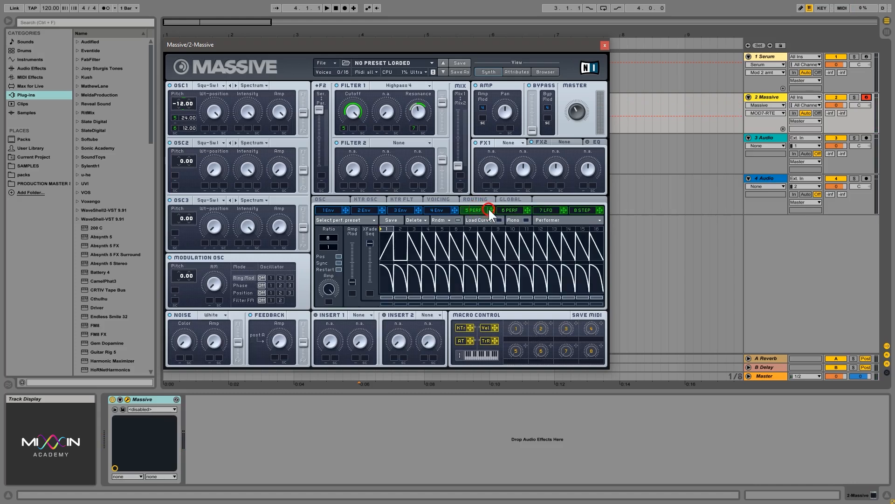
click(552, 210)
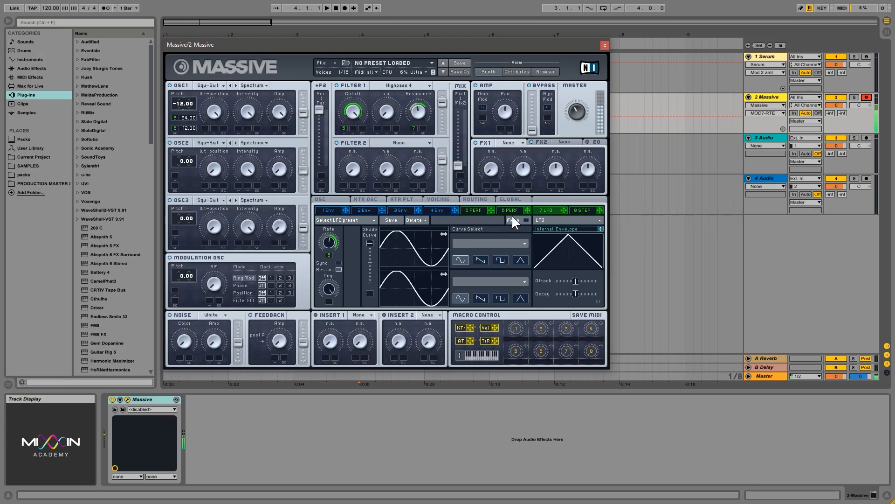
- Set unison to 9 voices with pitch and pan spread, both modulated by Performer 5
click(442, 200)
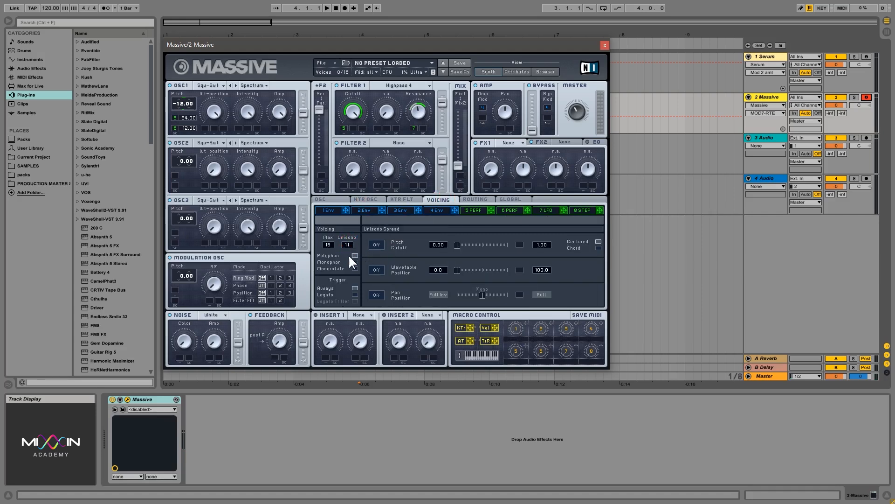
click(455, 255)
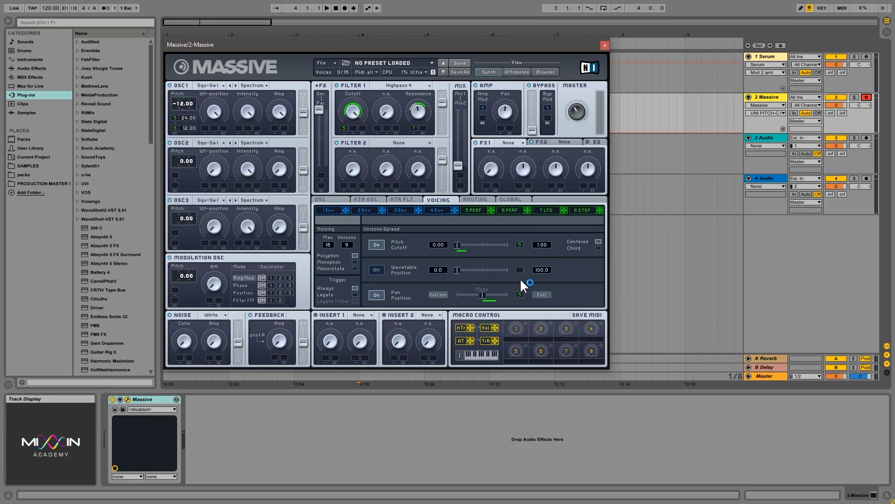
click(472, 211)
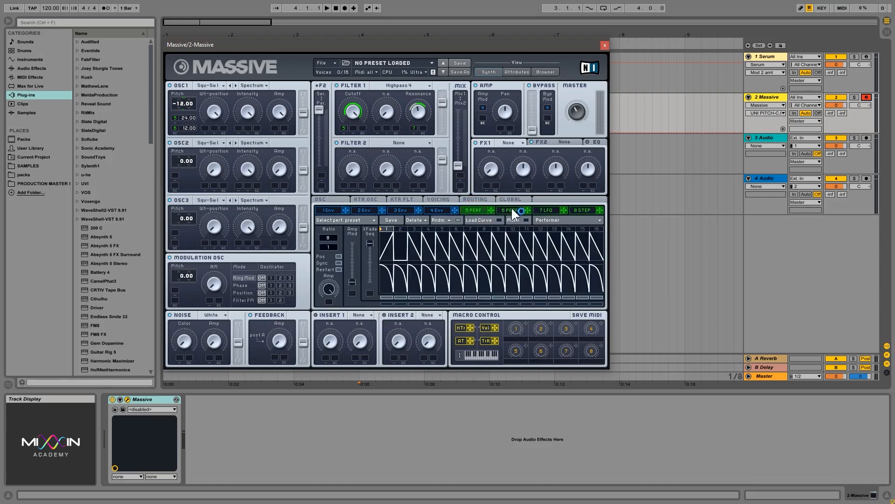
click(443, 198)
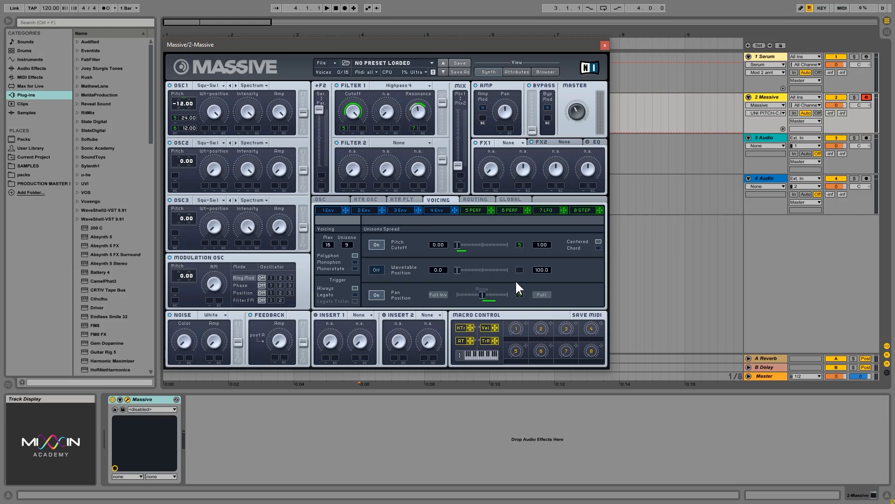
click(488, 295)
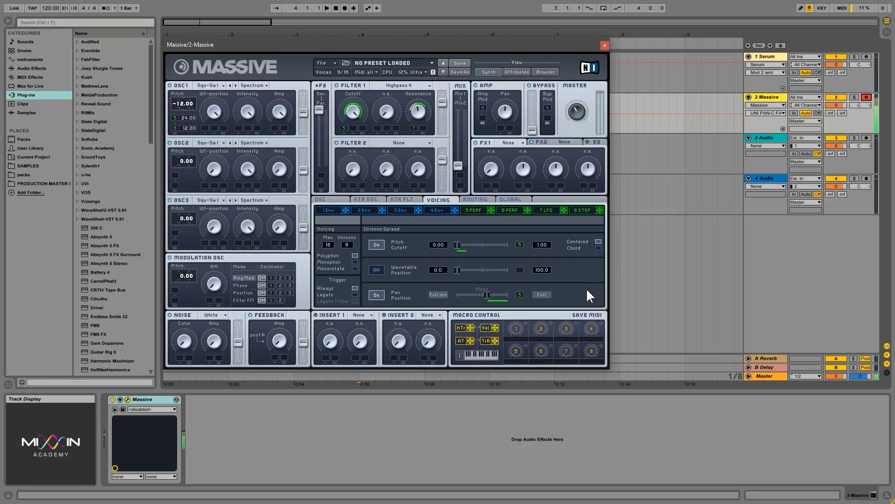
click(574, 114)
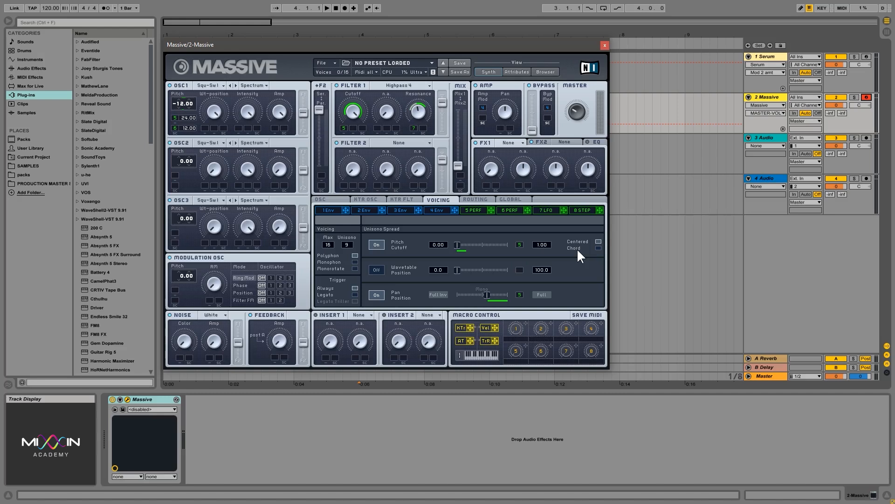
click(436, 211)
- Inspect envelopes 3 and 4, then return to Performer 5 and Performer 6's step patterns
click(397, 214)
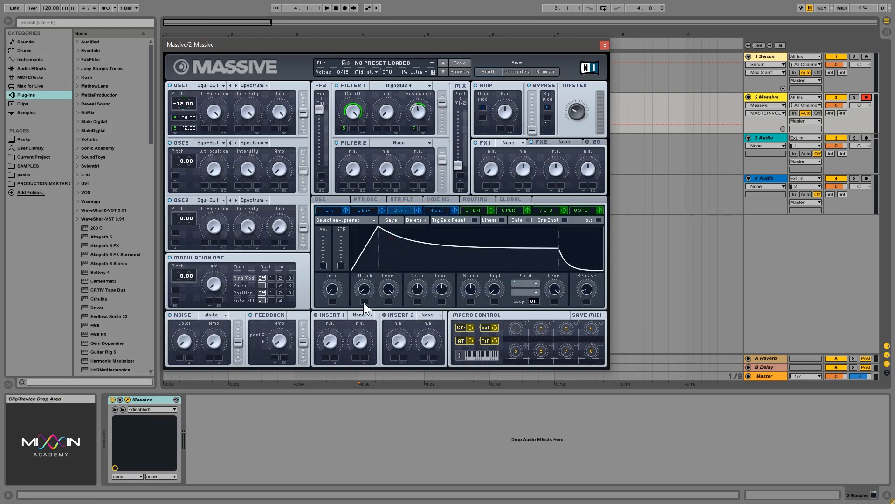
click(474, 208)
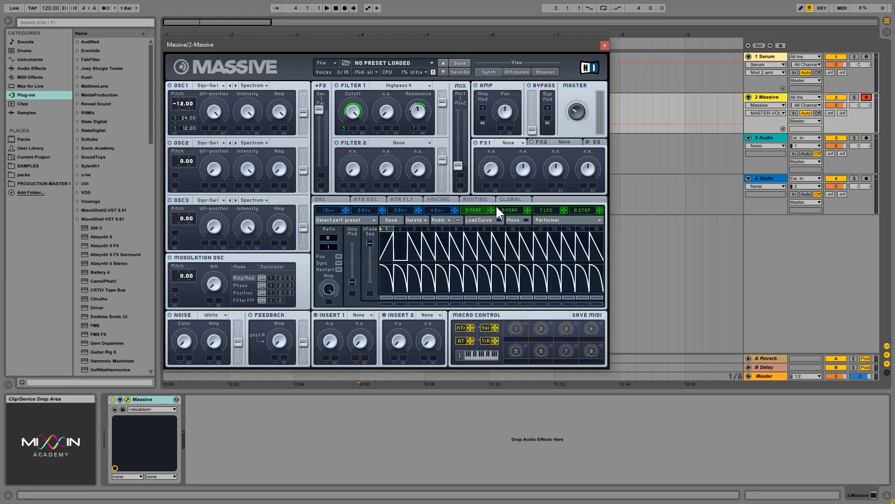
click(439, 212)
click(480, 208)
click(474, 207)
click(507, 210)
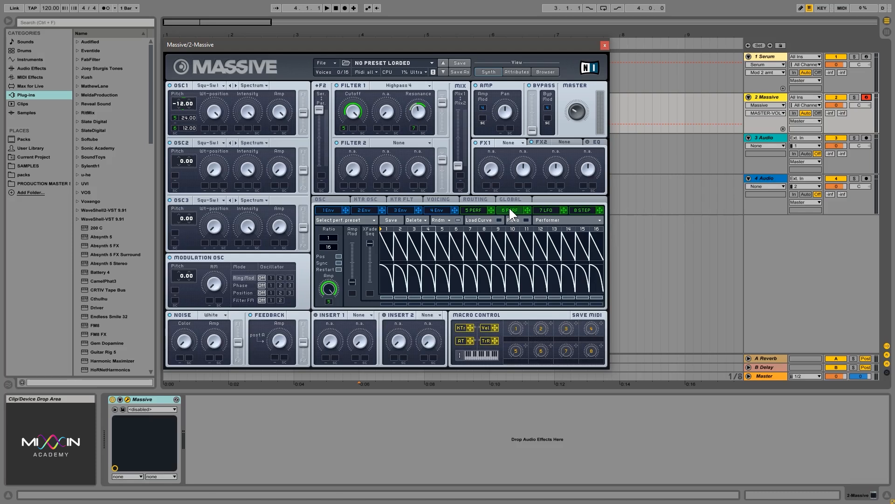
- Modulate OSC1 wavetable position fully with Performer 5 and load the Modern Talking wavetable
click(142, 88)
click(474, 209)
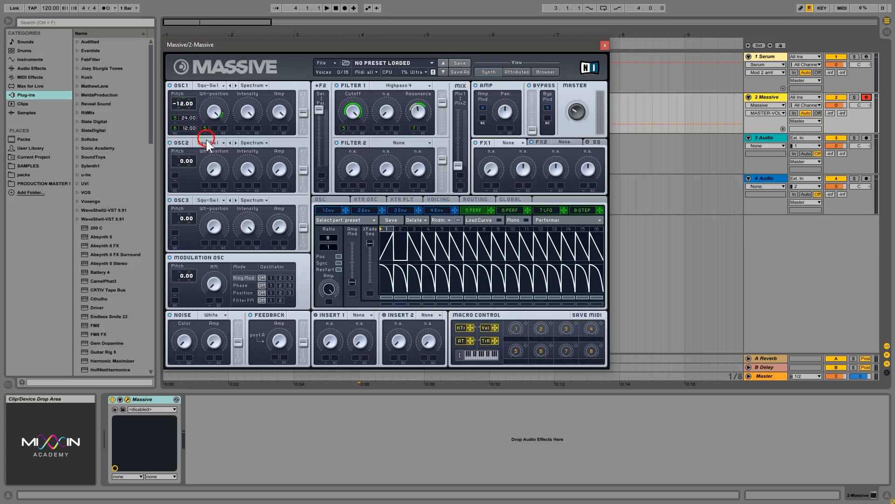
drag(206, 140, 207, 172)
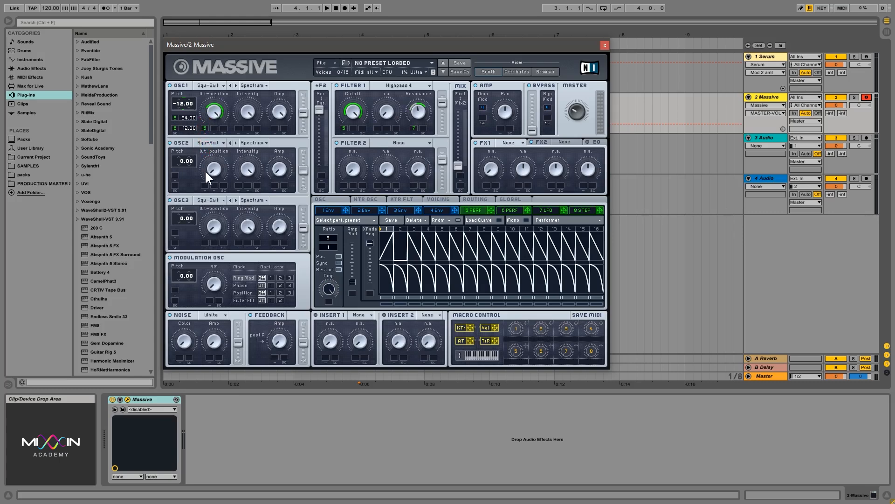
click(215, 87)
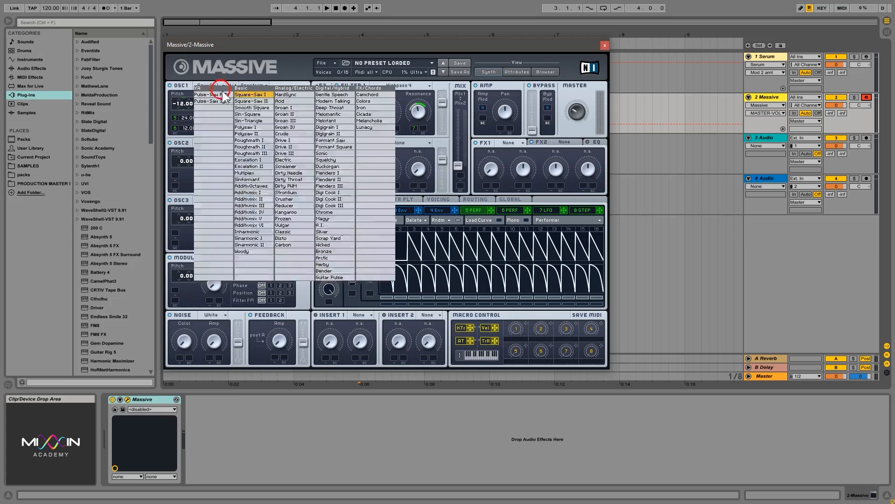
click(334, 101)
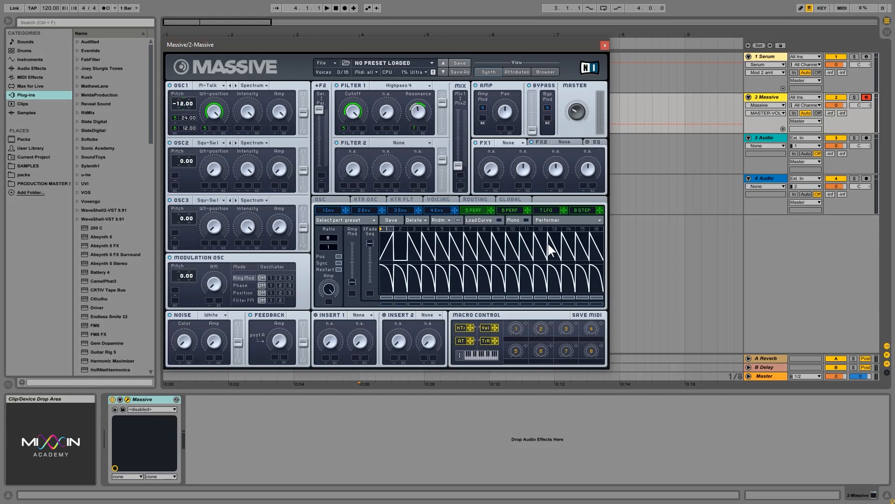
- Close Massive, open Serum on track 1 and reset it to the init patch
click(605, 45)
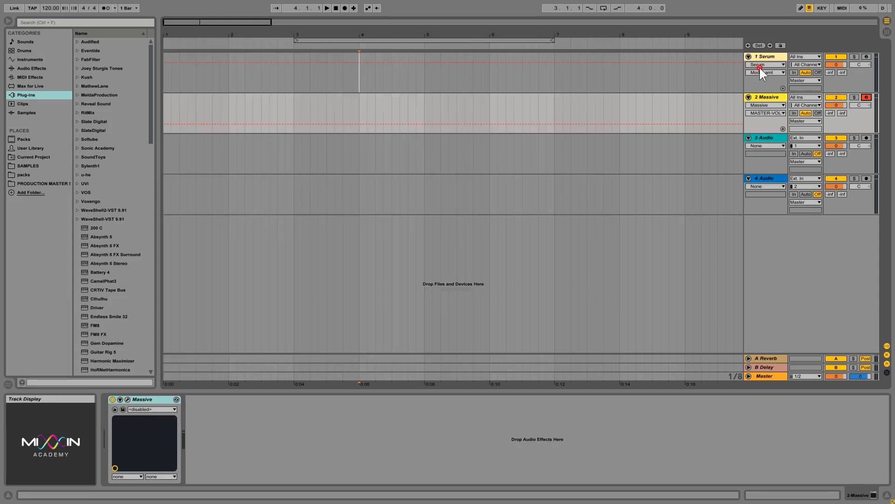
click(782, 55)
click(126, 400)
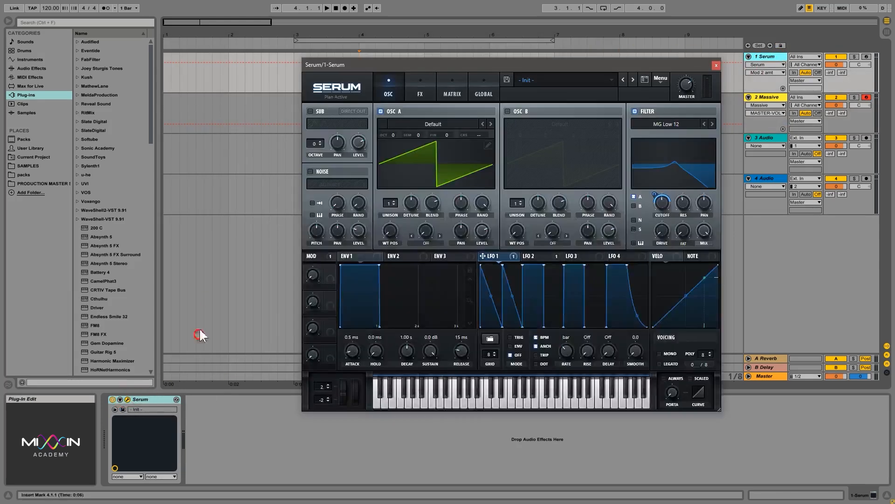
drag(461, 63, 366, 46)
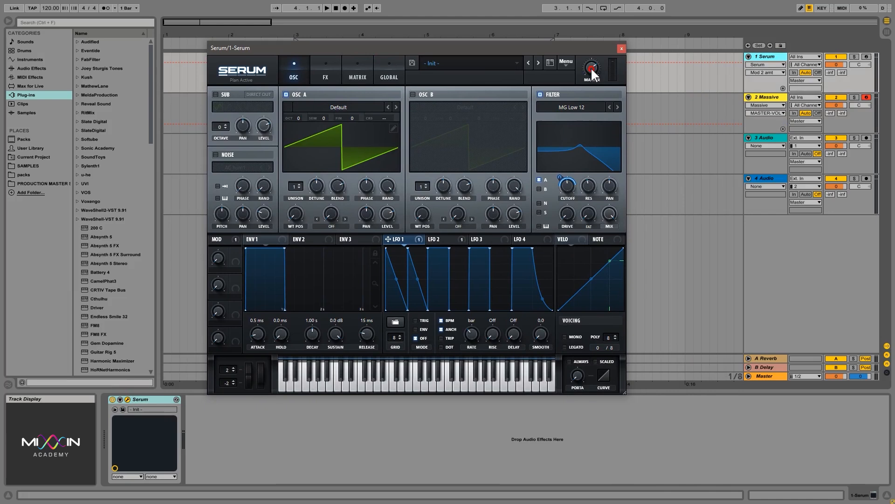
click(566, 61)
click(604, 112)
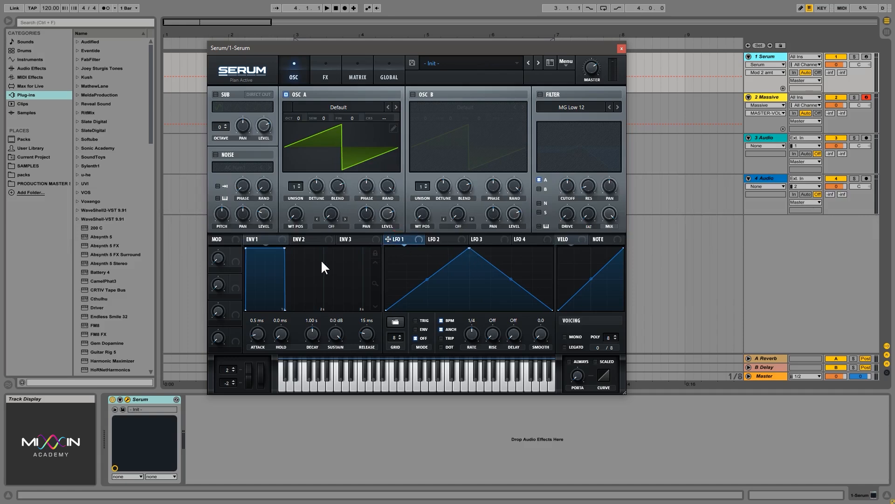
- Make LFO 1 a rising ramp at a slow rate and assign it to OSC A's coarse pitch
drag(468, 252, 640, 186)
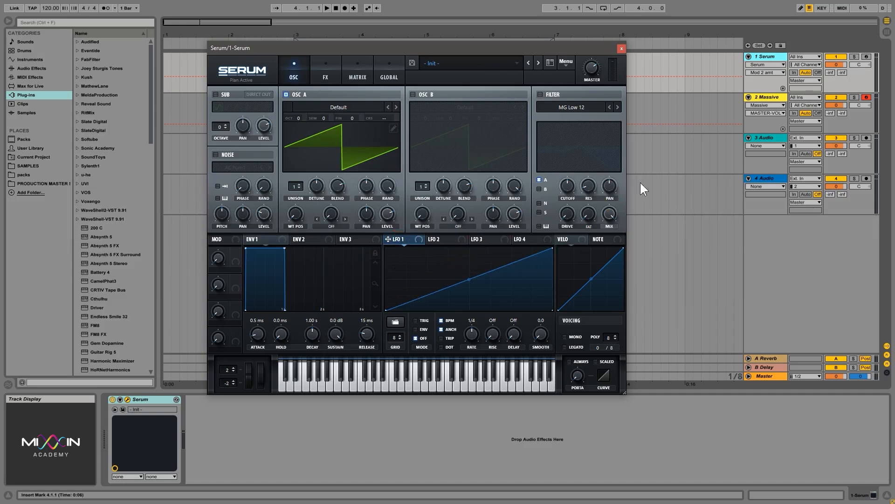
drag(458, 337, 474, 359)
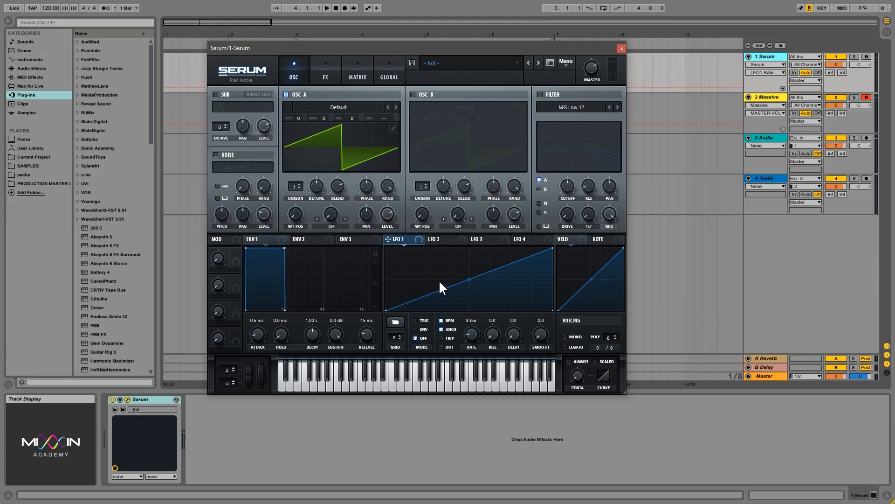
drag(390, 245, 315, 200)
- Finish the LFO 1 coarse-pitch assignment and inspect its modulation options without changing them
click(383, 114)
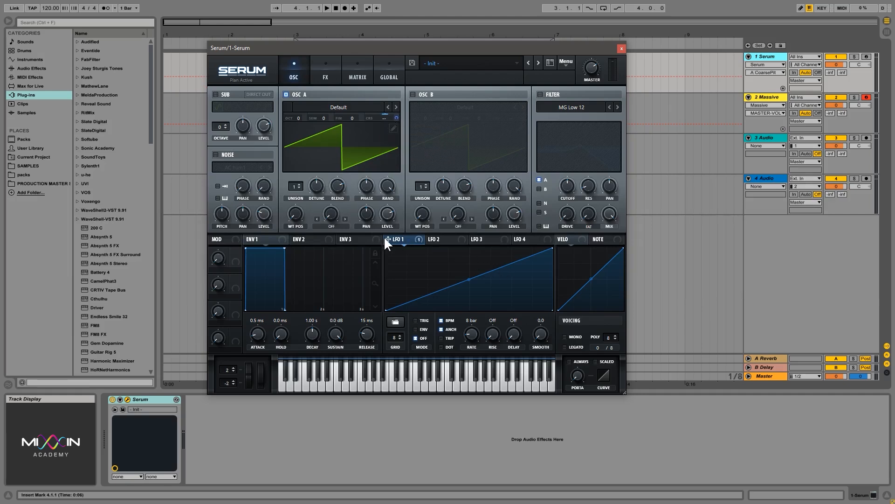
right_click(392, 122)
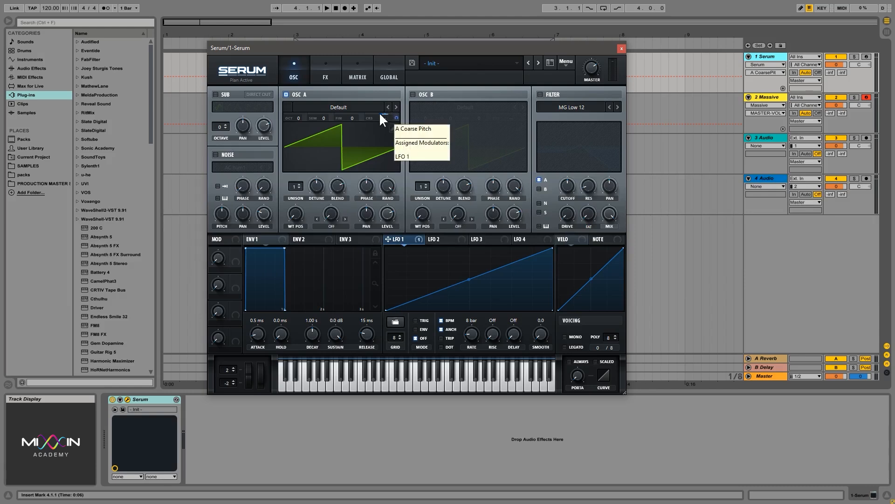
click(387, 114)
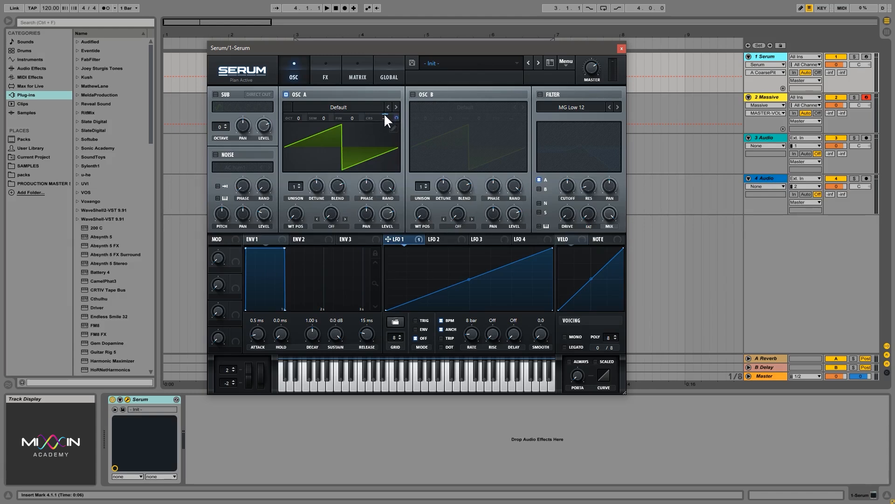
right_click(384, 112)
click(386, 113)
- Raise LFO 1's coarse-pitch modulation depth from 18 to 30 and show the modulation matrix
key(shift+alt)
mouse_move(400, 122)
drag(401, 123, 402, 108)
click(361, 82)
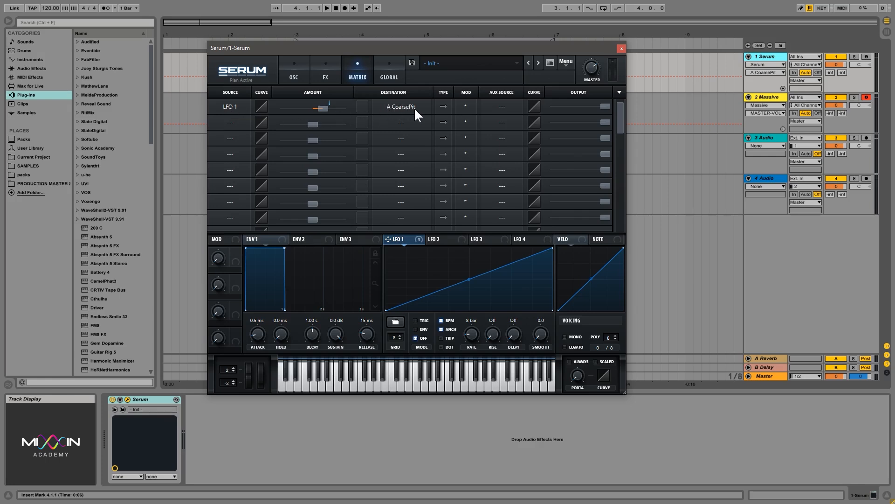
- Set the LFO 1 → A CoarsePit amount to 73, end on the oscillator page, and arm track 1
mouse_move(322, 107)
mouse_down()
mouse_move(314, 108)
mouse_move(343, 108)
mouse_move(315, 107)
mouse_up()
click(301, 73)
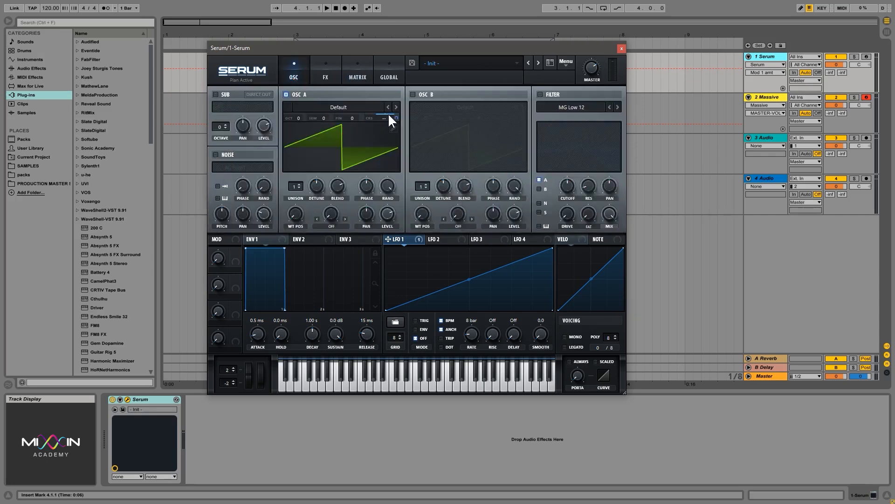
click(367, 78)
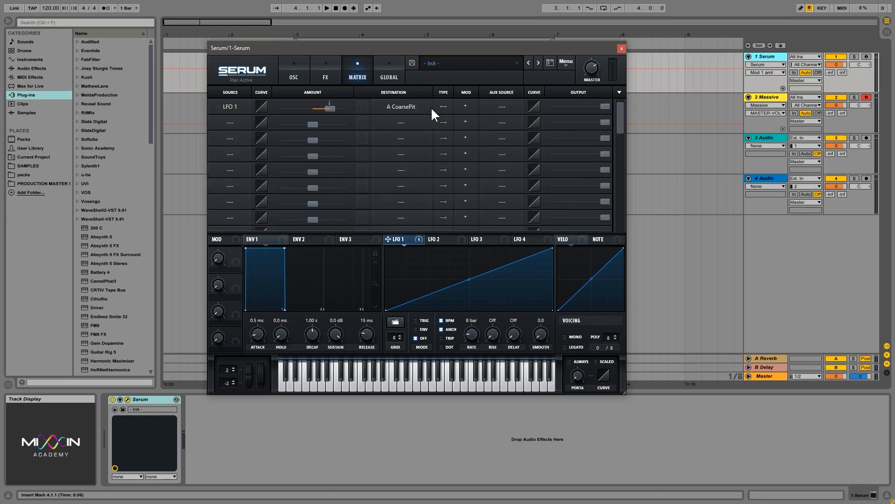
click(294, 75)
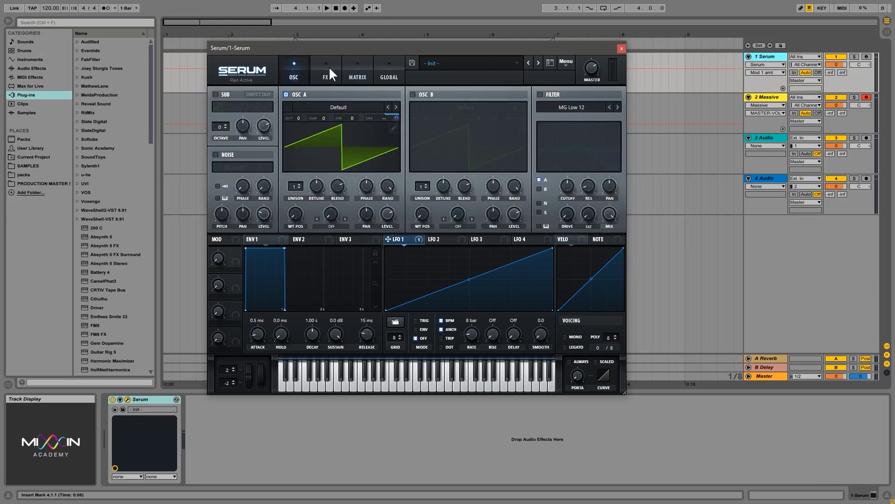
click(359, 76)
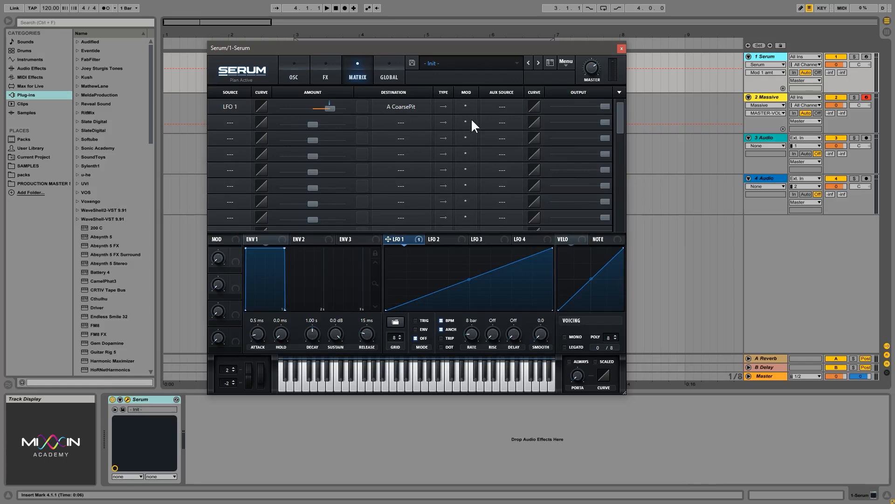
click(301, 75)
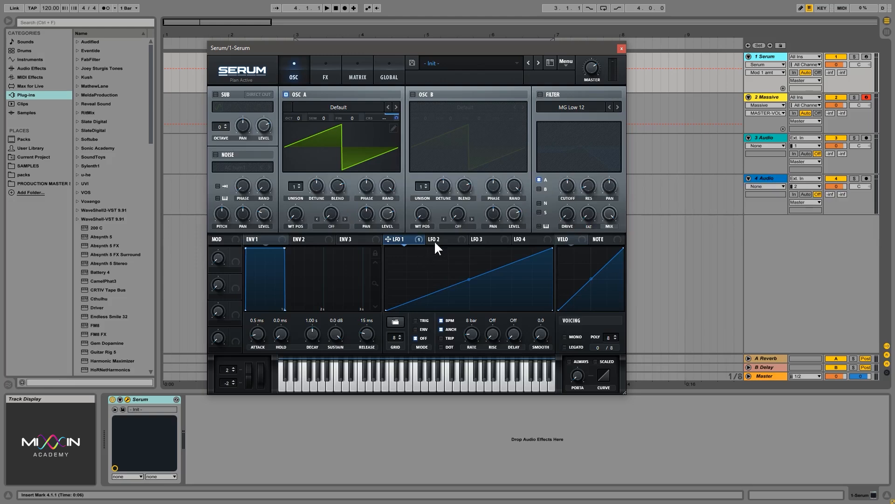
click(867, 57)
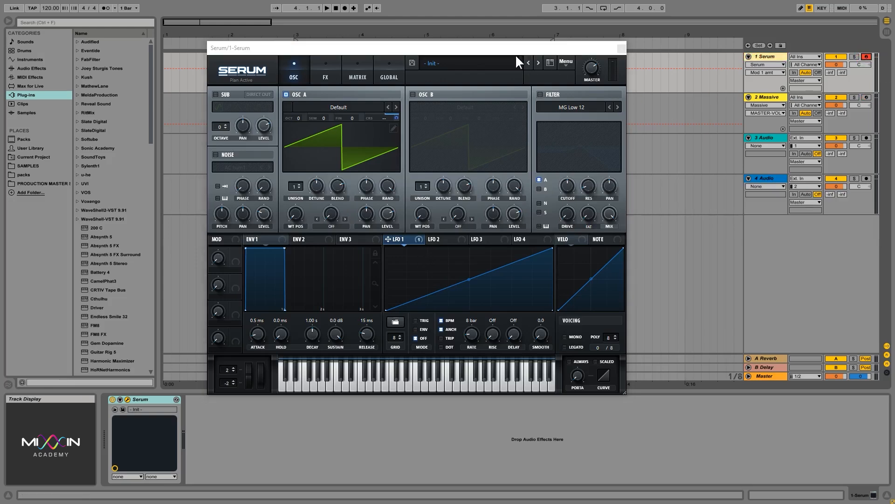
- Reposition the Serum window and play a test note with the keyboard shifted to octave C0
drag(515, 54, 506, 66)
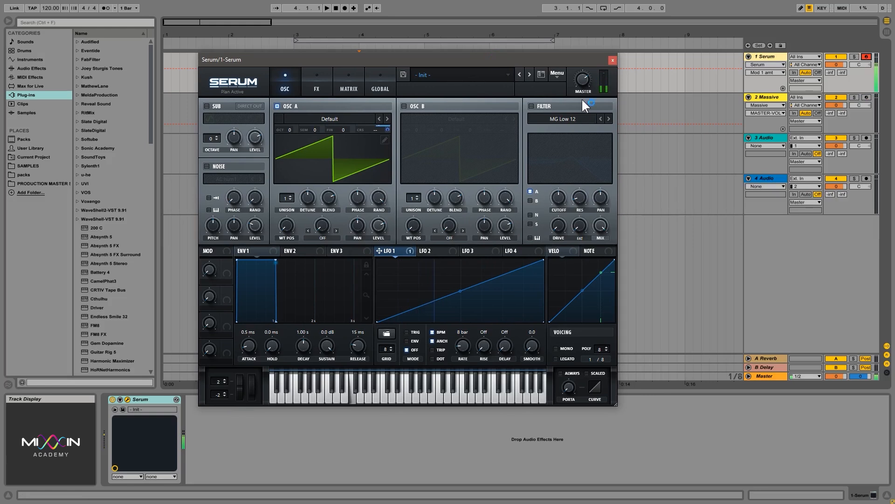
click(583, 82)
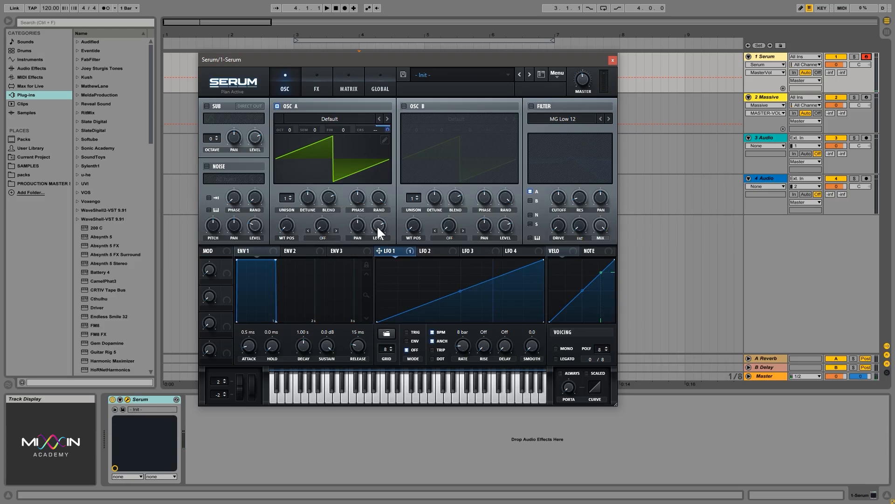
key(z)
key(a)
- Load the Dist C2 wavetable into oscillator A and route LFO 1 to its wavetable position
click(328, 118)
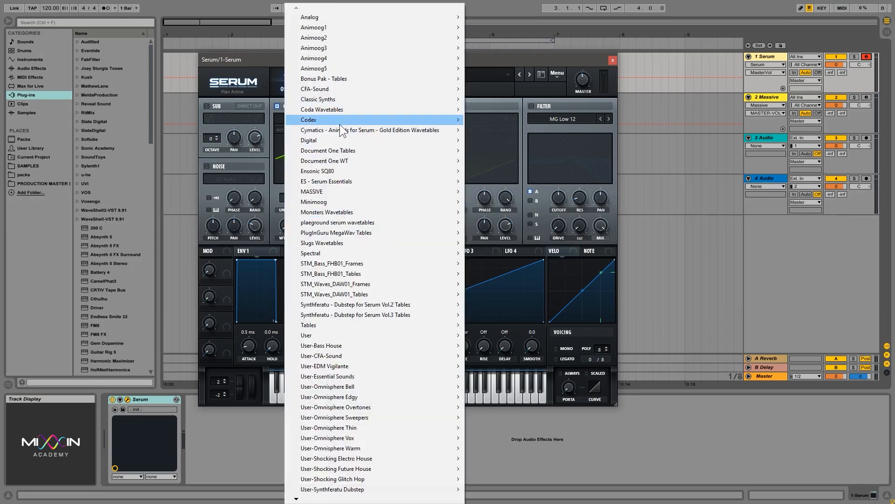
mouse_move(351, 142)
click(489, 210)
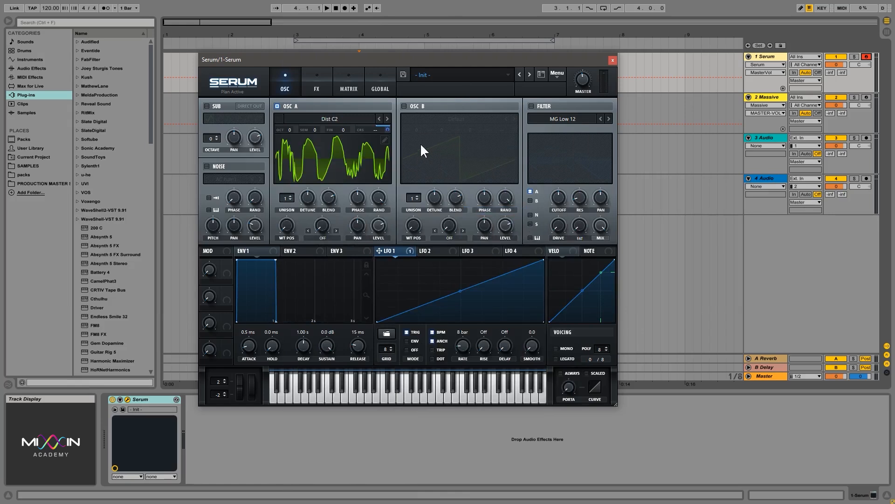
key(a)
drag(379, 250, 284, 228)
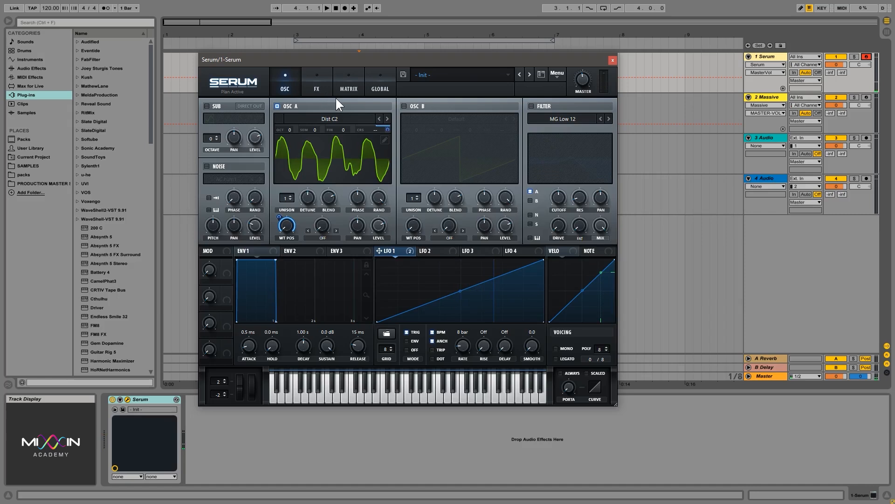
click(427, 252)
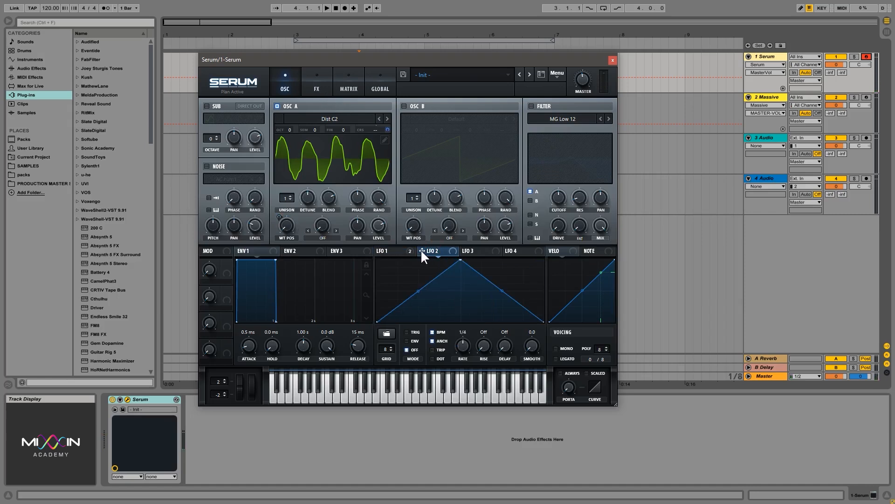
- Compare the settings of LFO 1 and LFO 2
click(383, 254)
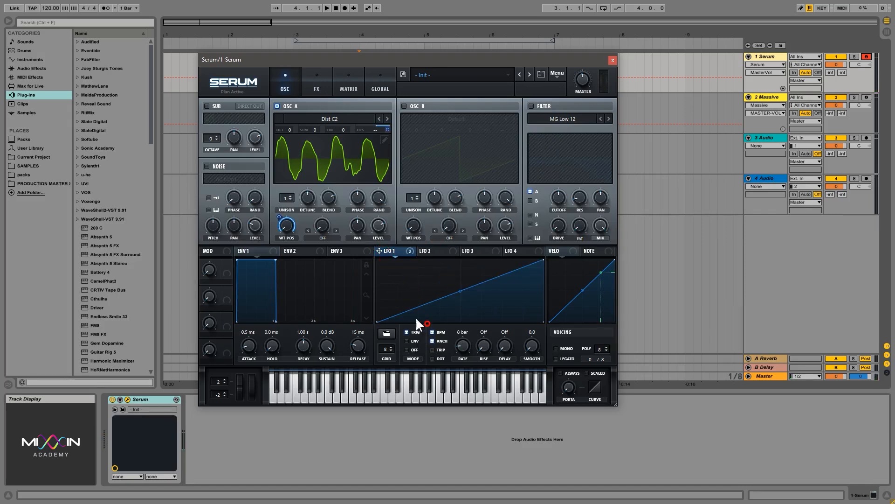
click(437, 252)
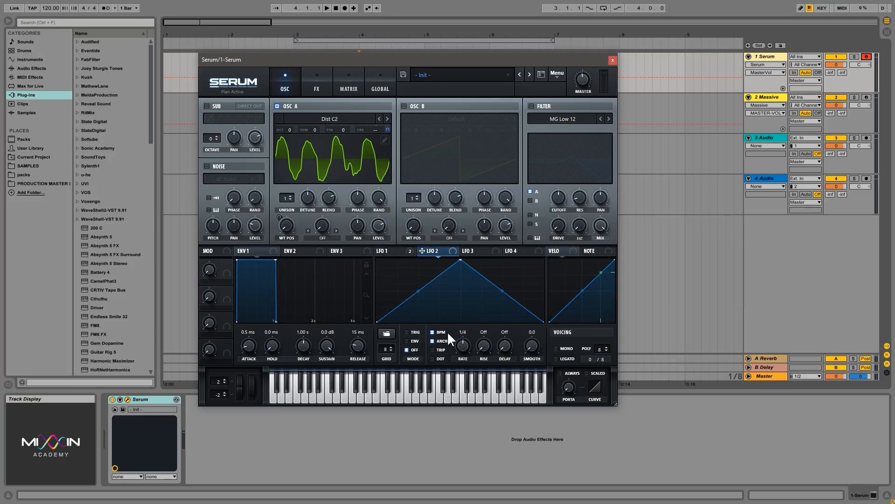
click(396, 250)
- Add a third matrix routing from LFO 2 to LFO1 Rate with amount 41
click(362, 84)
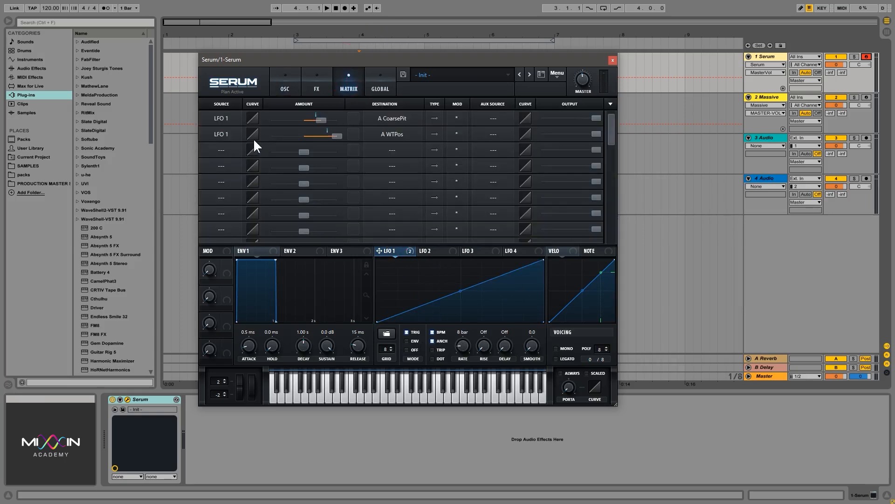
click(222, 150)
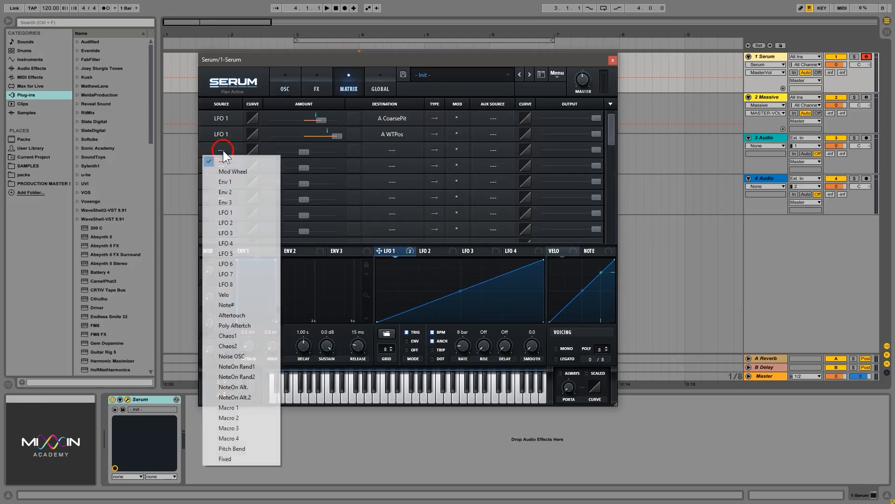
click(250, 219)
click(402, 149)
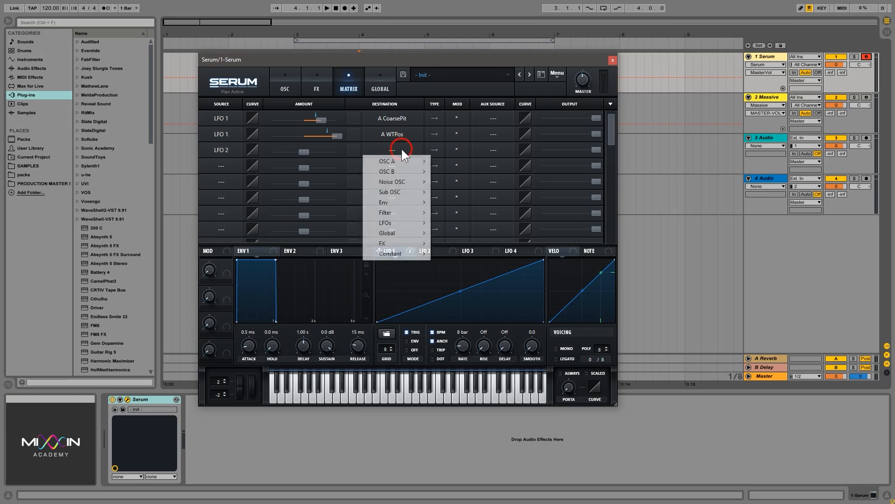
click(407, 221)
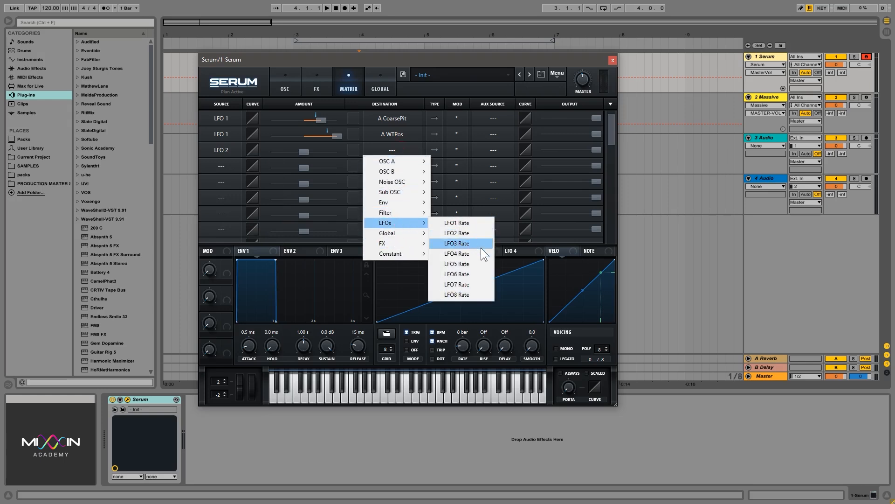
click(471, 224)
drag(306, 151, 334, 150)
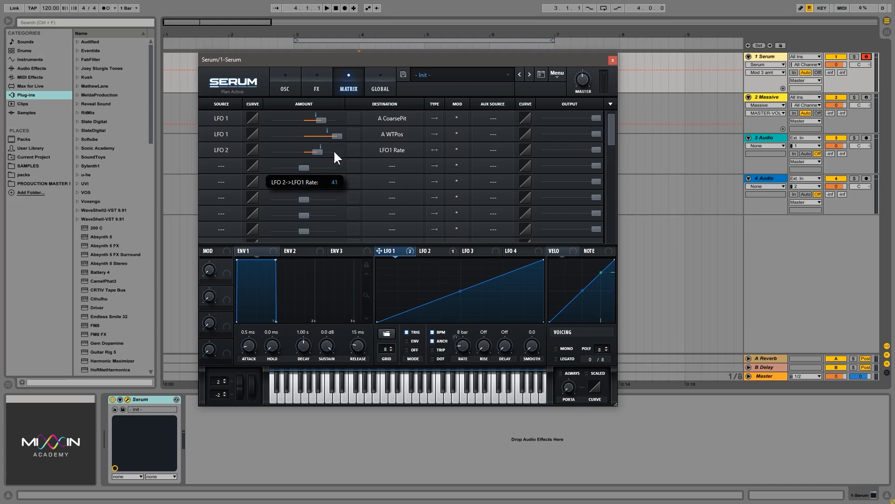
click(300, 88)
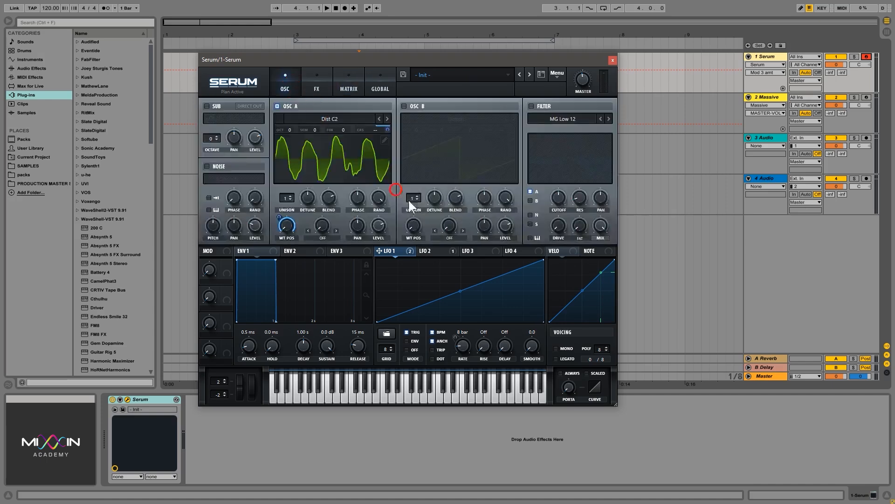
key(a)
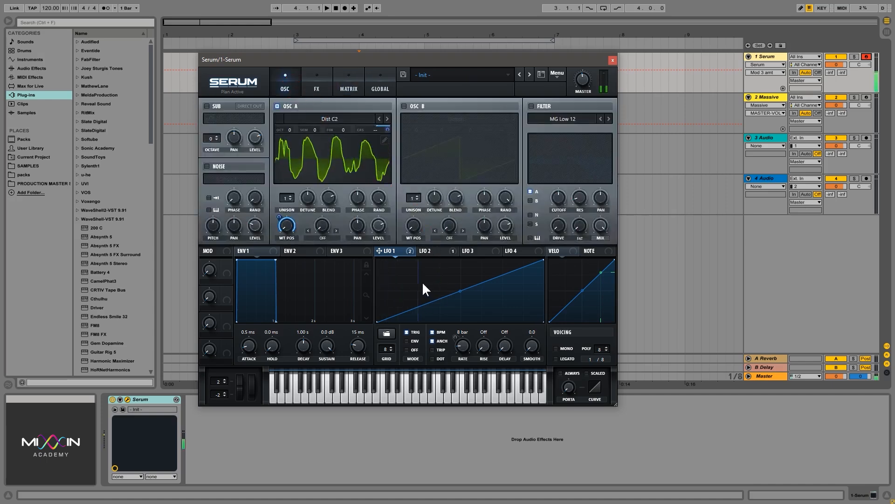
click(434, 250)
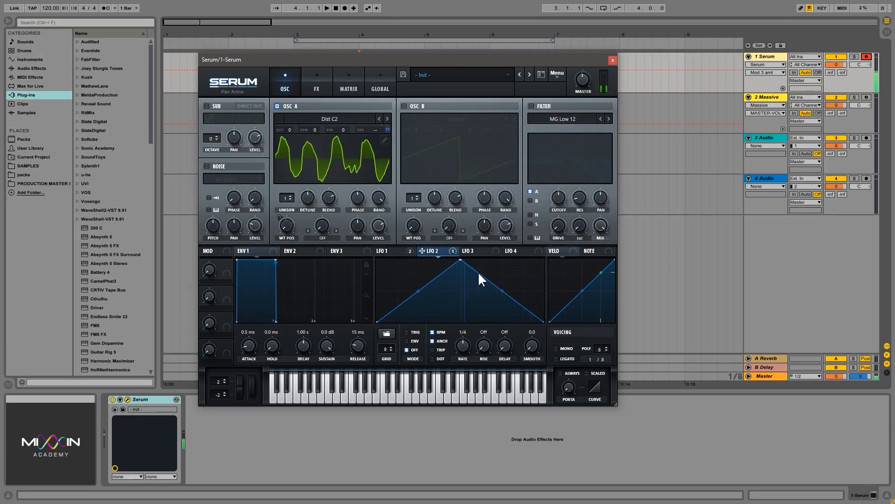
click(317, 85)
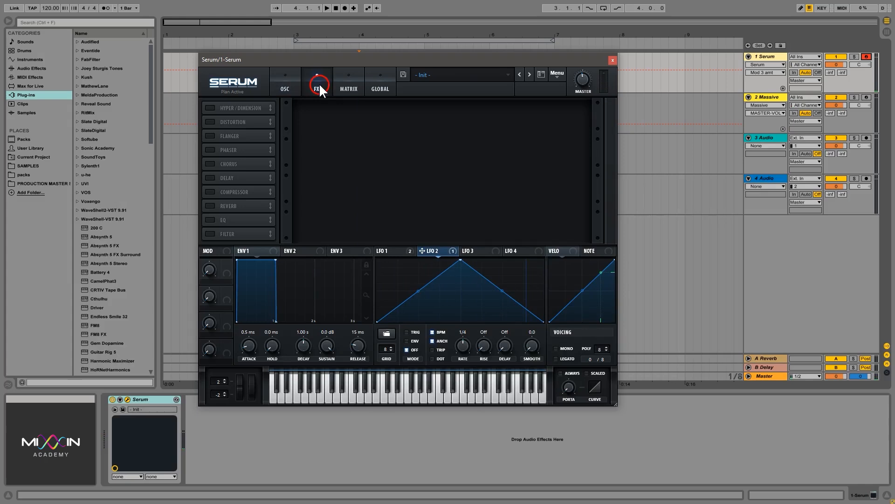
click(287, 84)
click(347, 87)
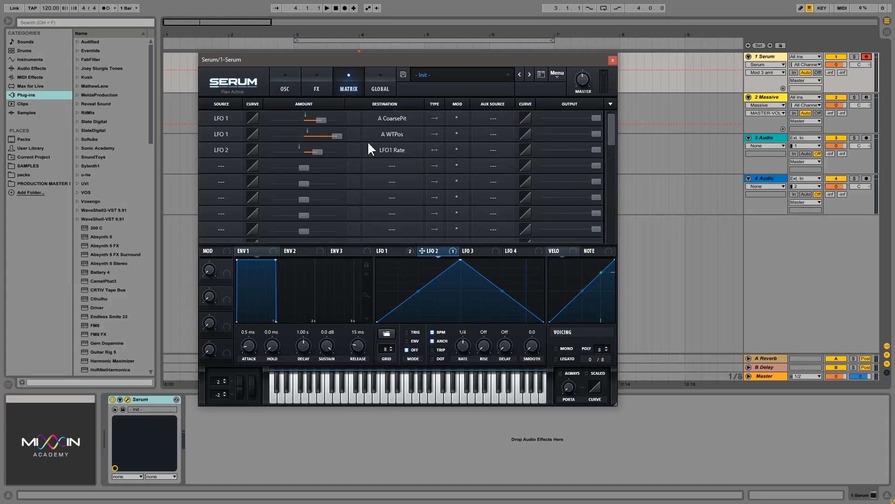
click(412, 252)
click(292, 79)
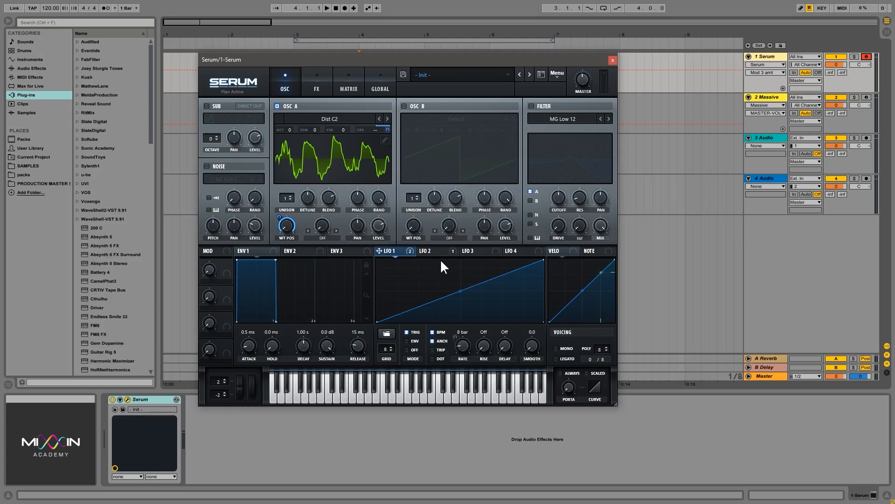
- Clear LFO 2 as the source of the third matrix slot's LFO1 Rate routing
mouse_move(433, 254)
click(438, 250)
click(317, 86)
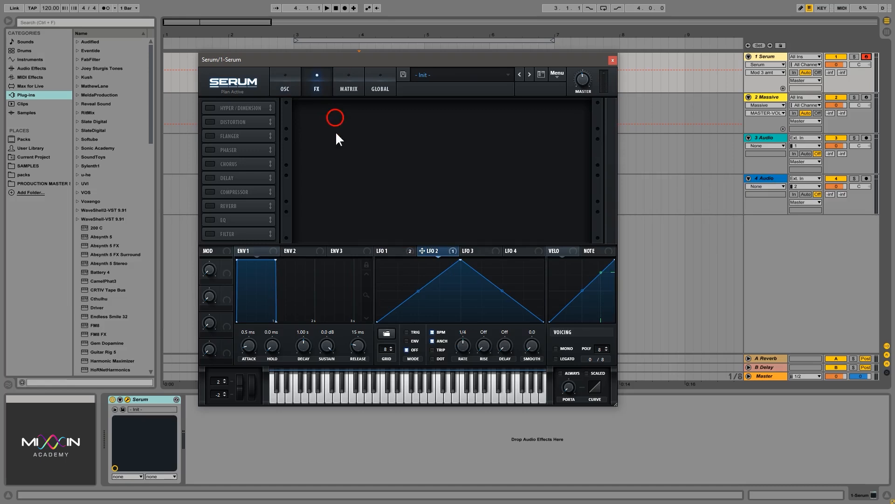
click(348, 87)
click(219, 150)
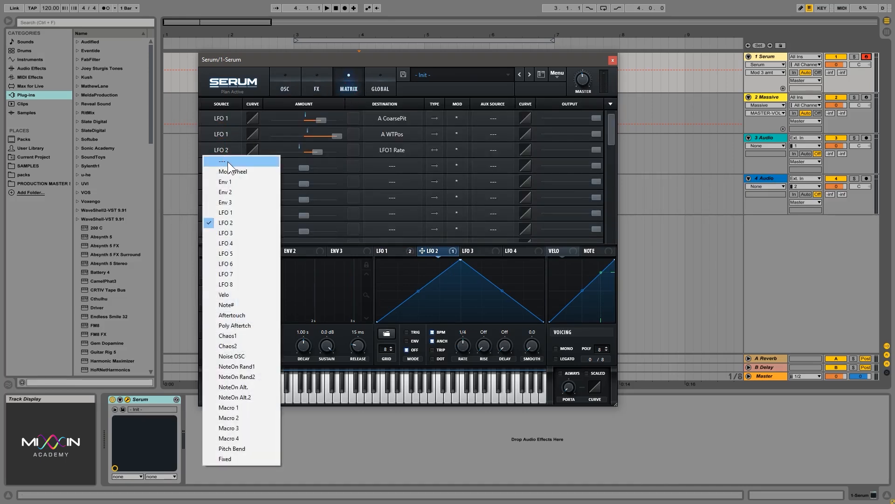
click(228, 161)
click(374, 153)
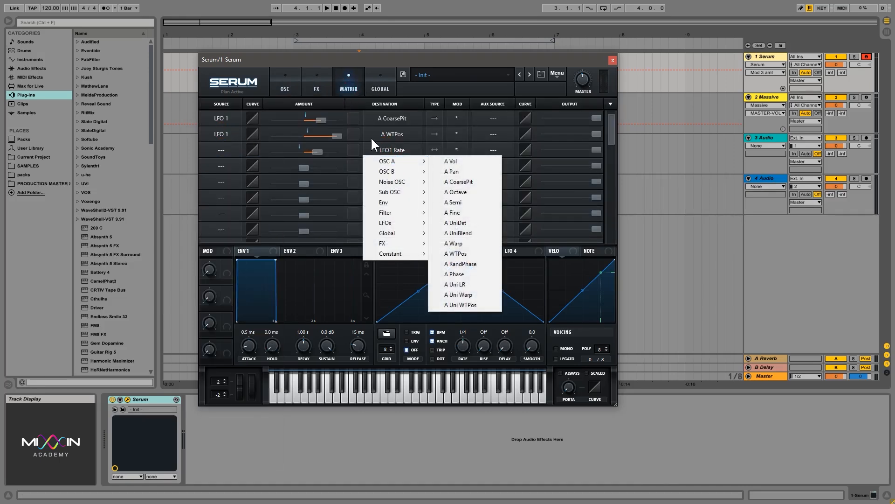
click(388, 147)
- Route LFO 2 to Oscillator A's phase on the oscillator page
click(314, 153)
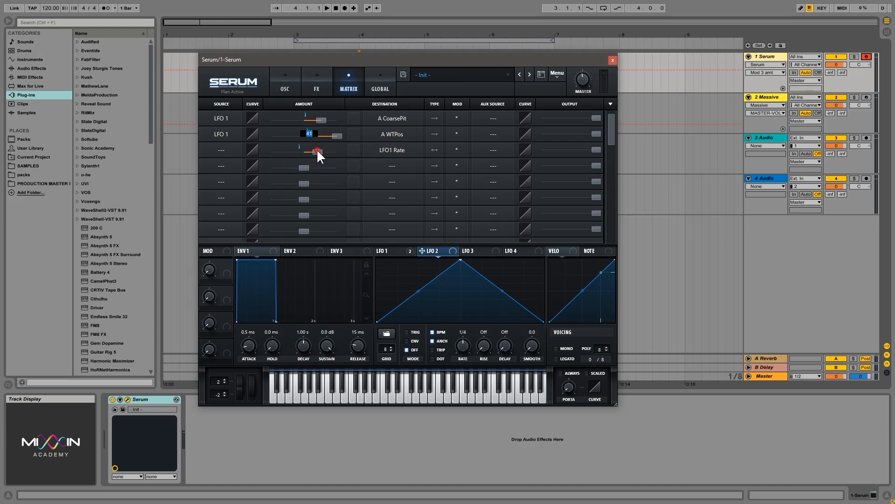
click(282, 82)
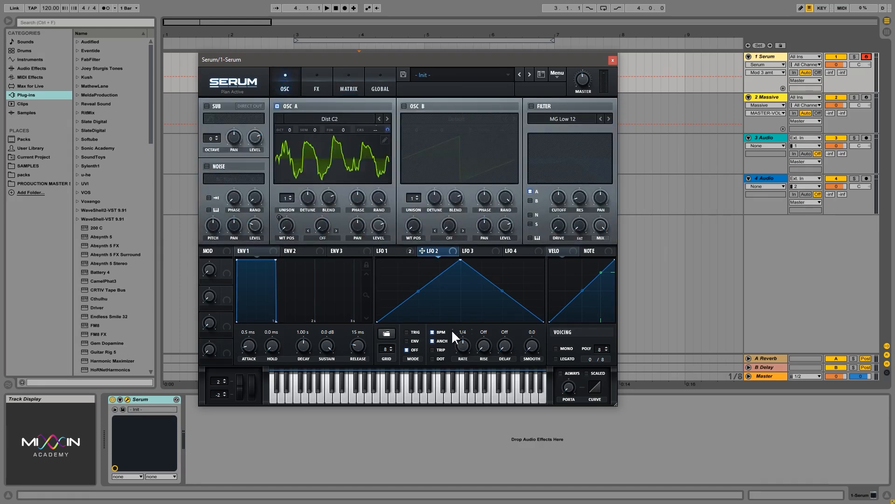
drag(422, 252, 358, 199)
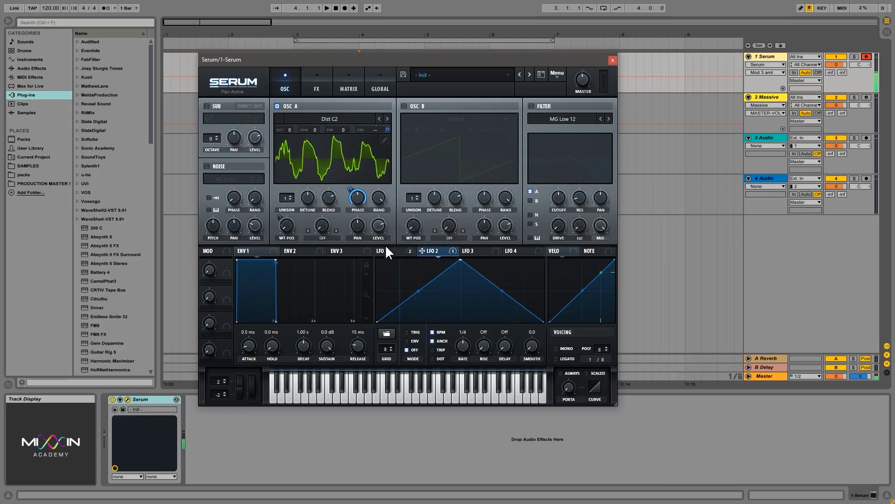
- Set Oscillator A to 13 unison voices and route LFO 2 to its unison detune at depth 48
drag(284, 199, 280, 99)
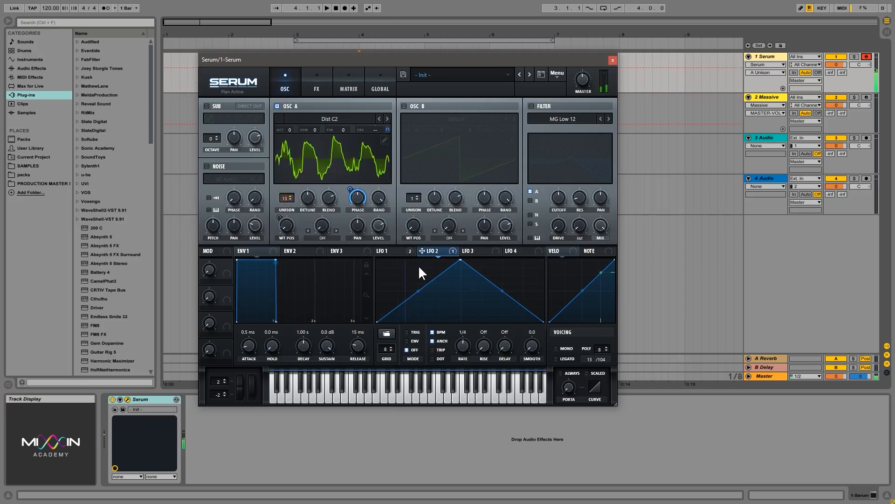
drag(422, 250, 307, 197)
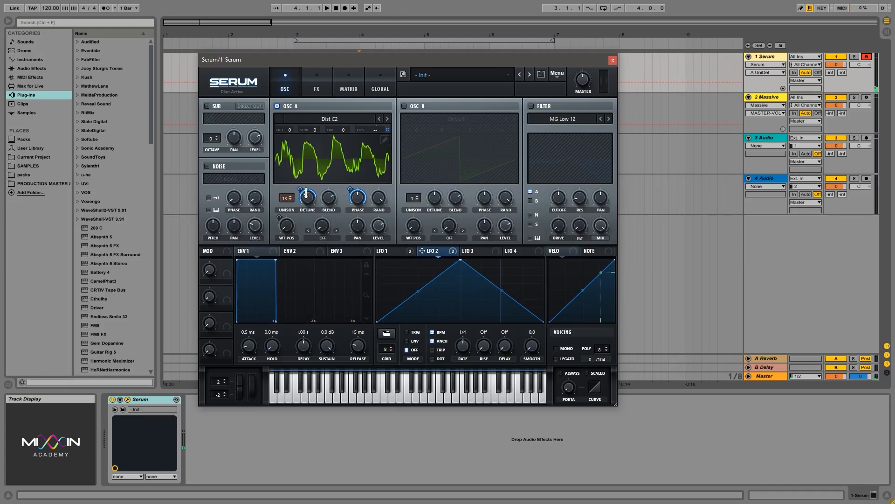
alt+shift+click(300, 191)
mouse_move(308, 199)
mouse_down()
mouse_move(308, 188)
mouse_move(301, 217)
mouse_move(300, 193)
mouse_up()
click(344, 90)
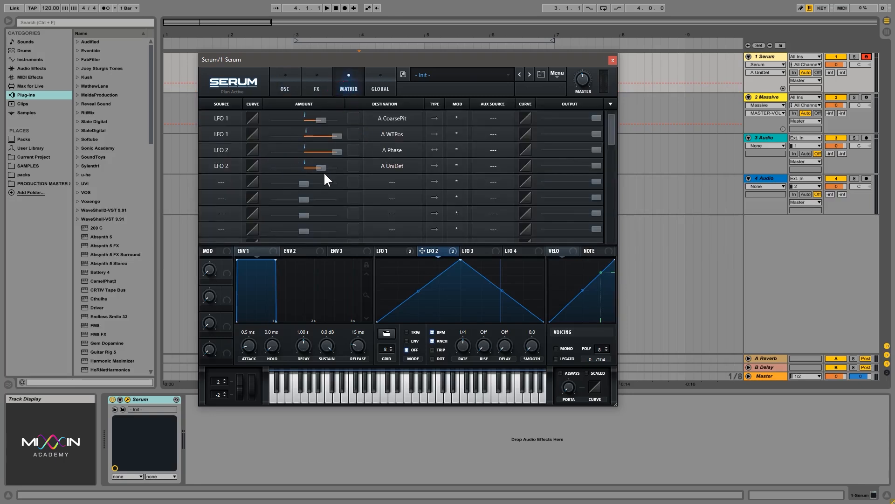
click(281, 88)
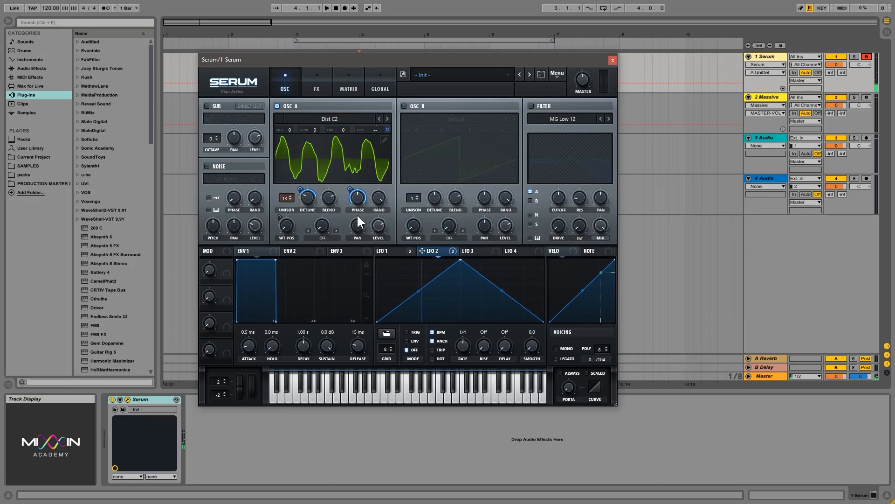
- Load Serum's Init Preset and confirm the modulation matrix is empty
click(555, 79)
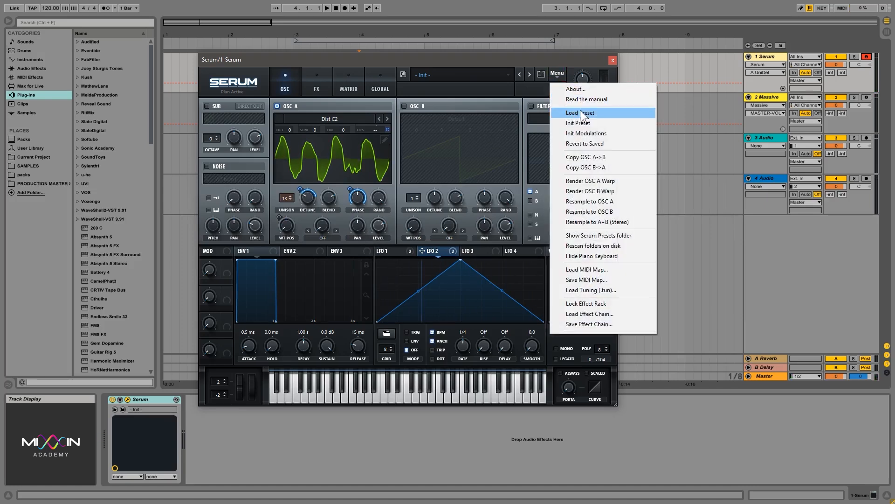
click(568, 120)
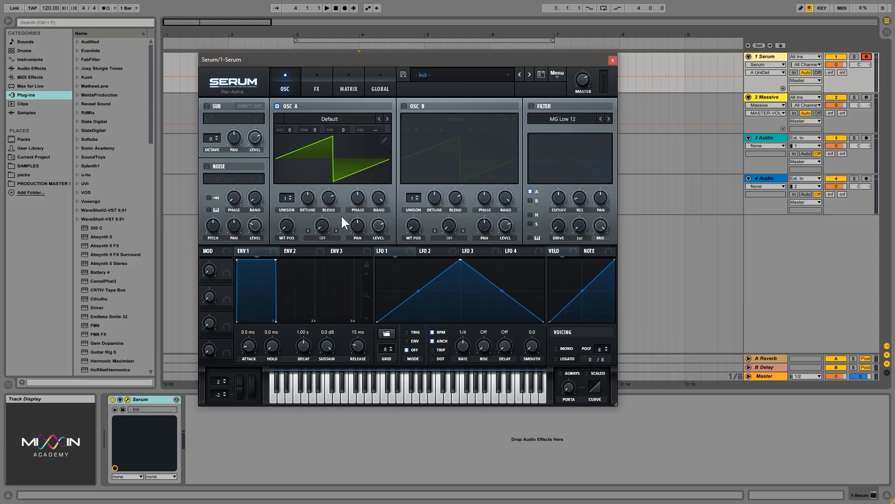
click(350, 84)
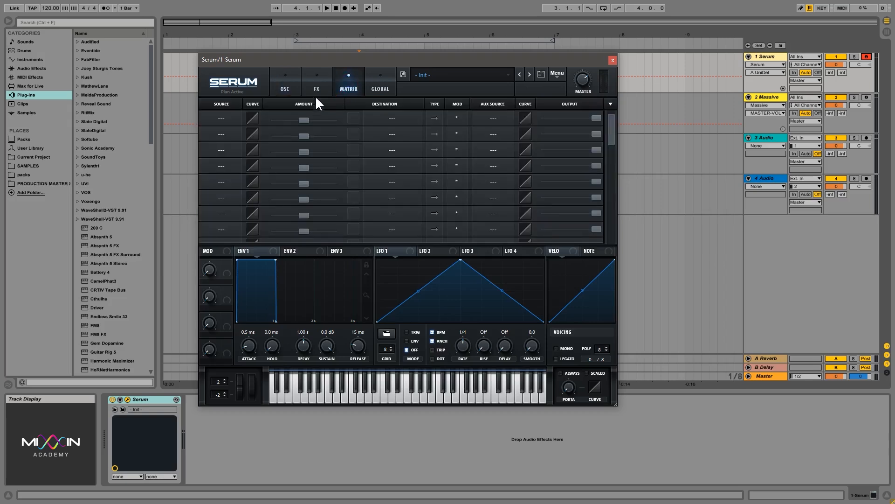
click(290, 86)
- Enable the filter with cutoff near 472 Hz and route LFO 1 to that cutoff
click(531, 106)
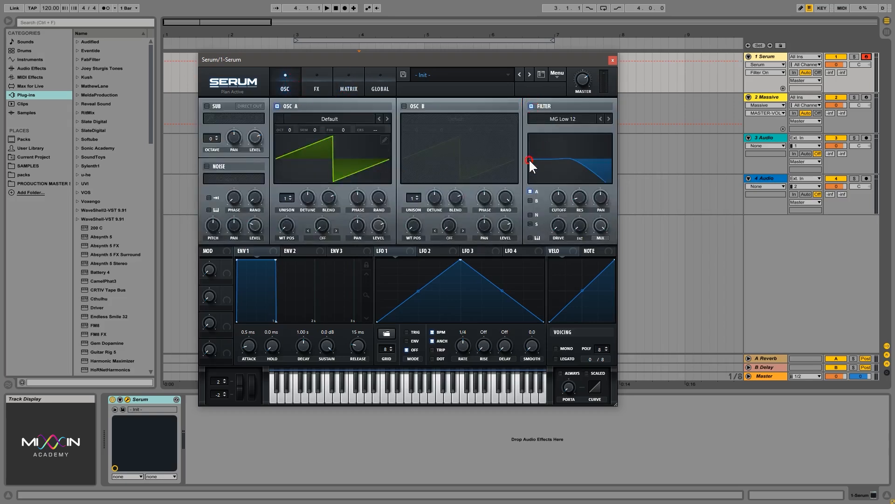
click(560, 200)
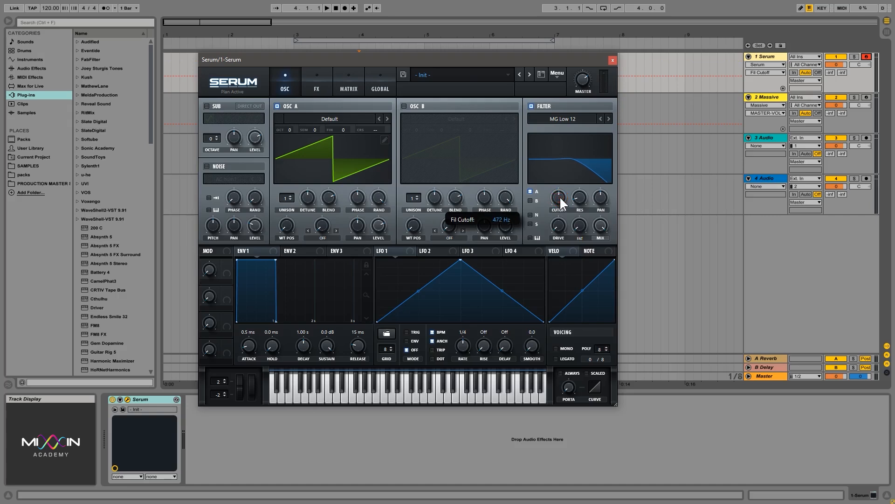
drag(384, 251, 559, 198)
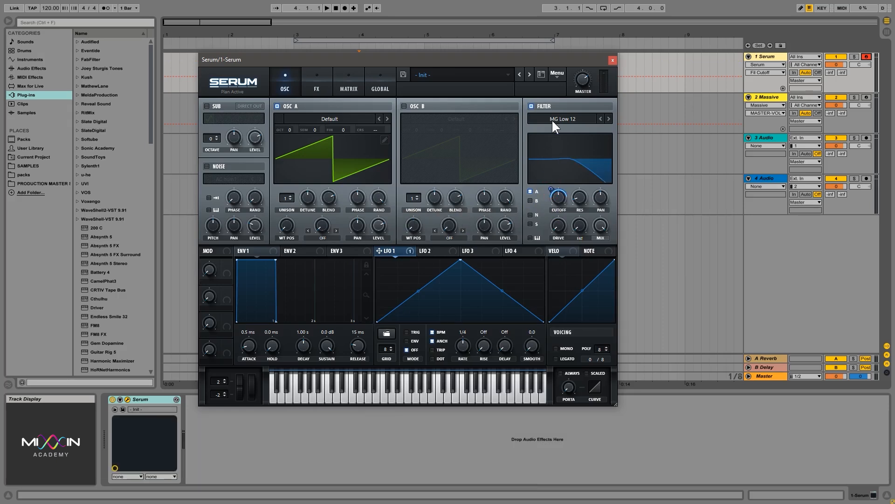
click(357, 83)
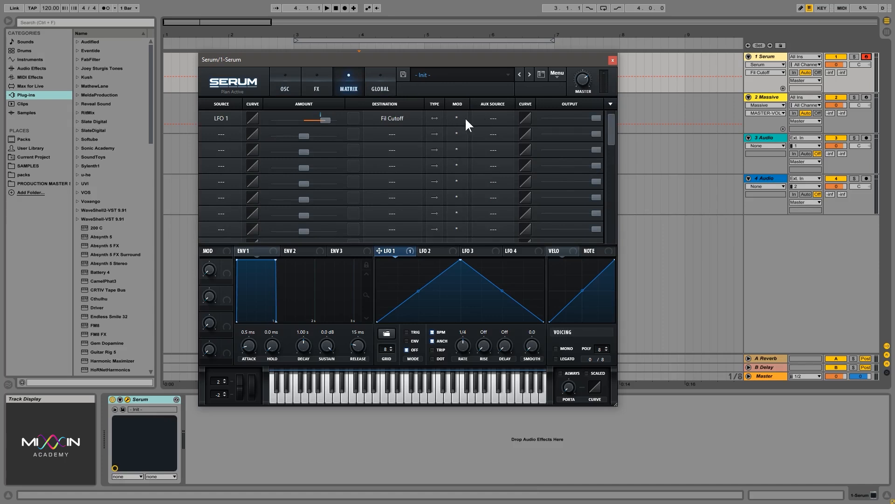
- Set the LFO 1 → Fil Cutoff routing's aux source to Mod Wheel
click(496, 117)
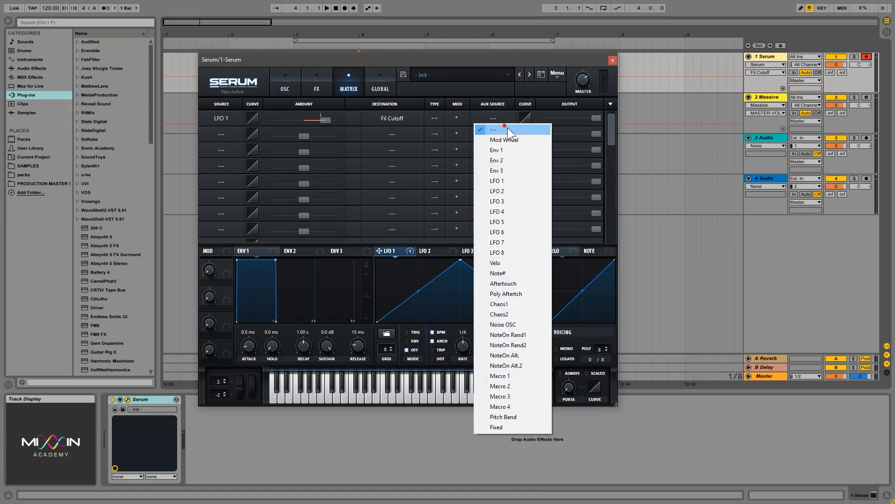
click(510, 139)
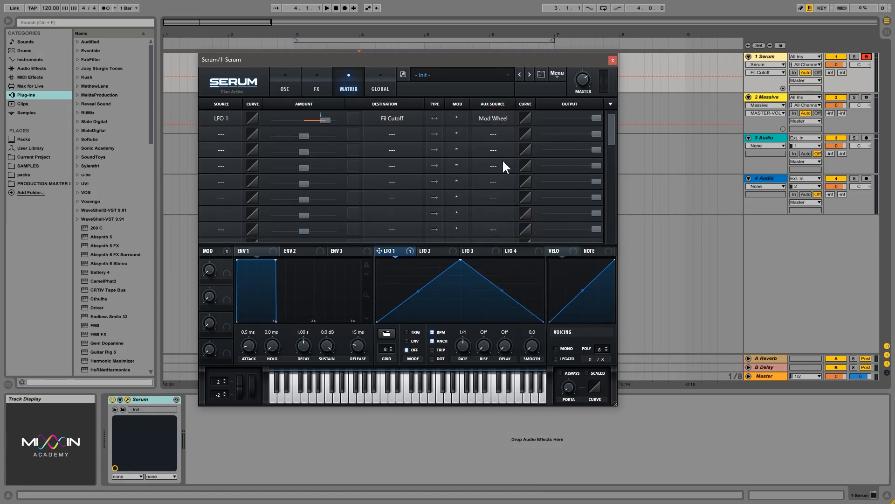
click(278, 85)
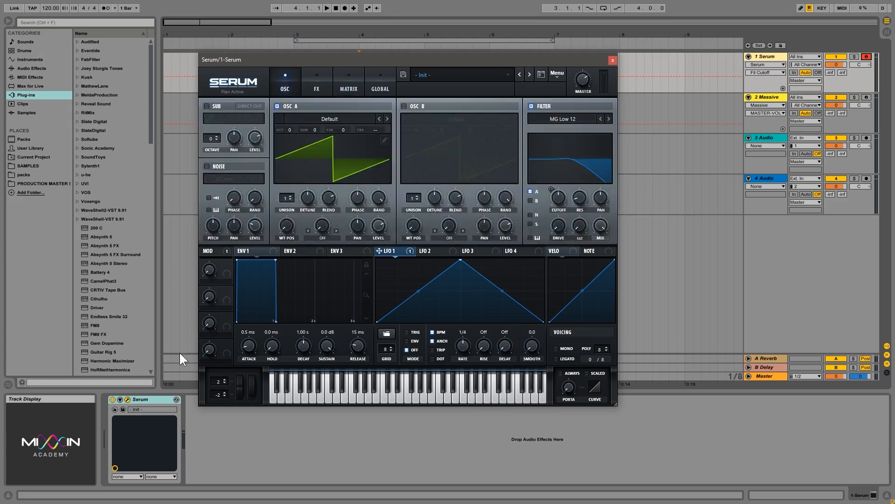
- Raise the mod wheel to 53% and play a held note to hear the cutoff modulation
drag(252, 397, 250, 345)
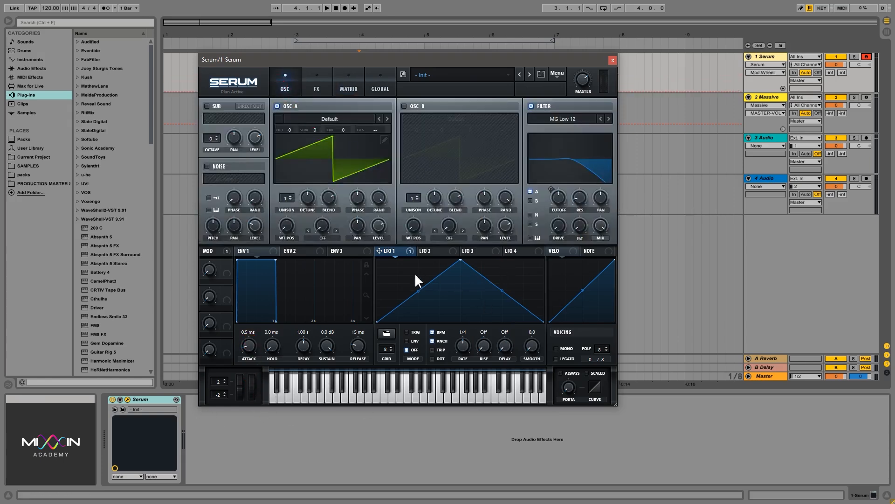
click(559, 191)
click(392, 250)
click(422, 250)
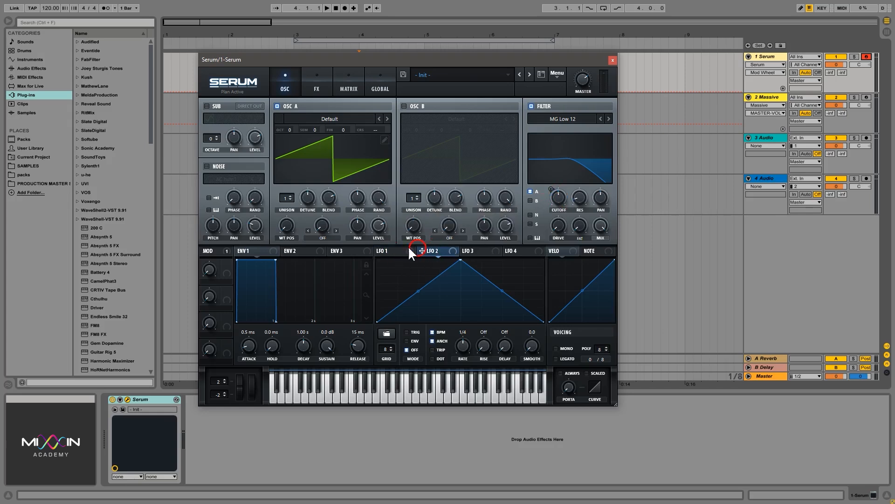
click(387, 249)
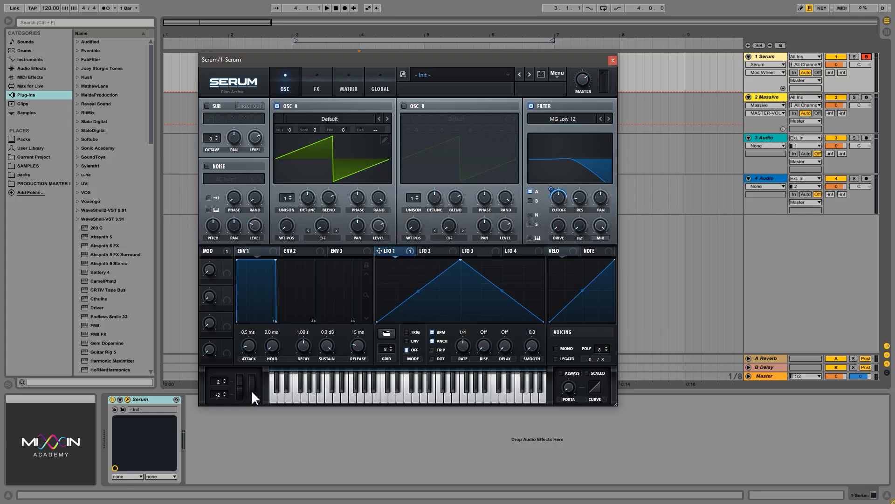
key(a)
click(347, 84)
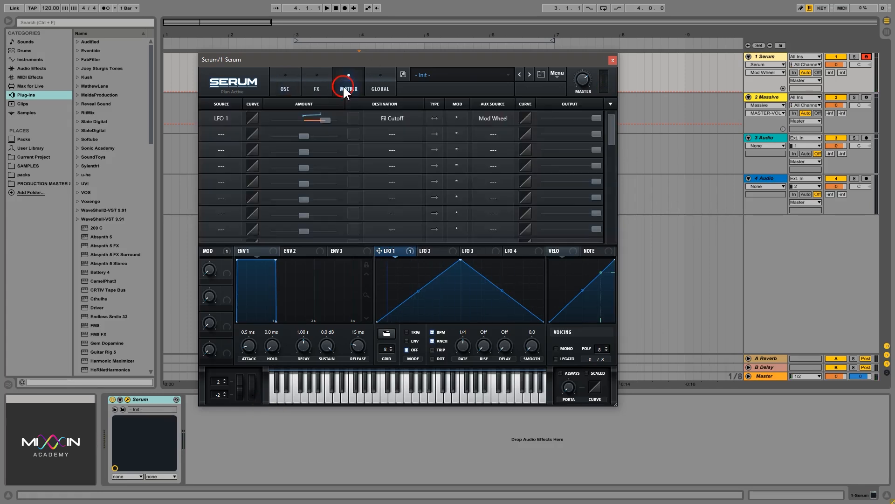
click(285, 84)
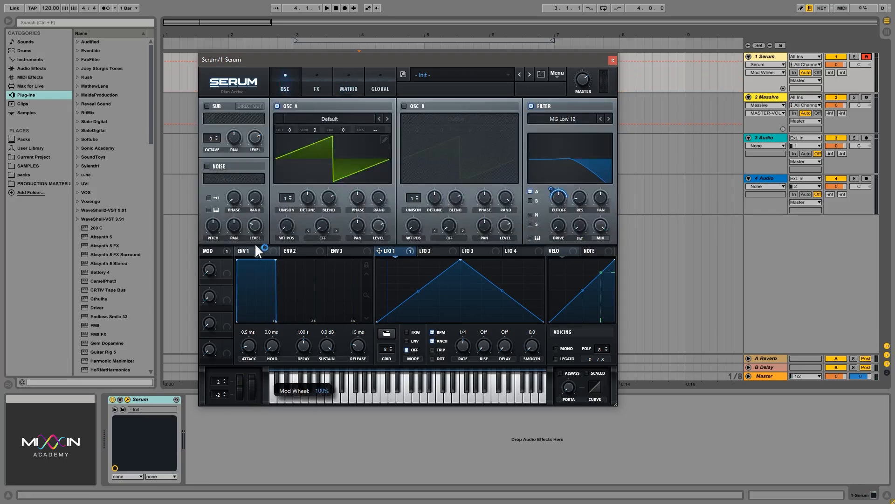
- Sweep the mod wheel from minimum up to 24% and then 92%
drag(251, 389, 254, 503)
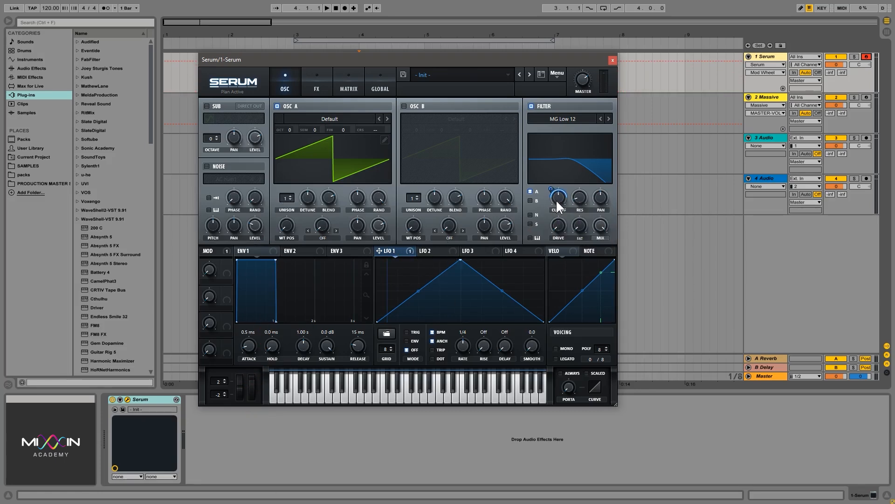
mouse_move(550, 199)
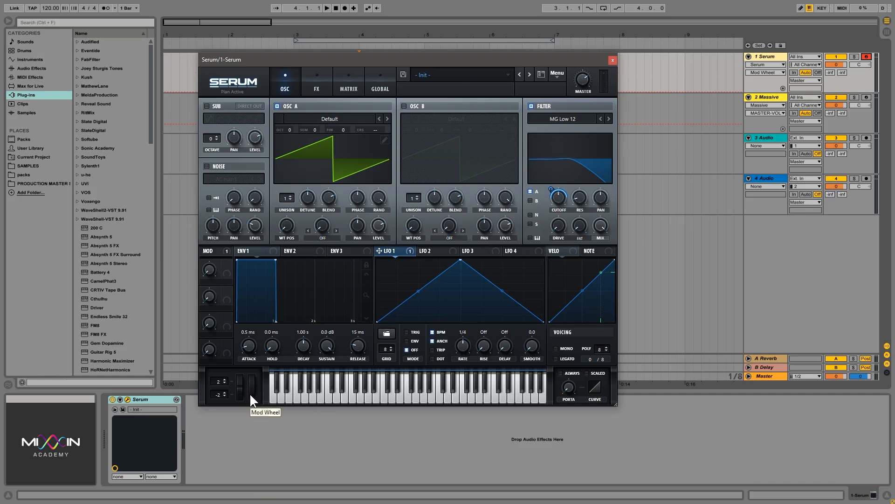
drag(250, 393, 254, 180)
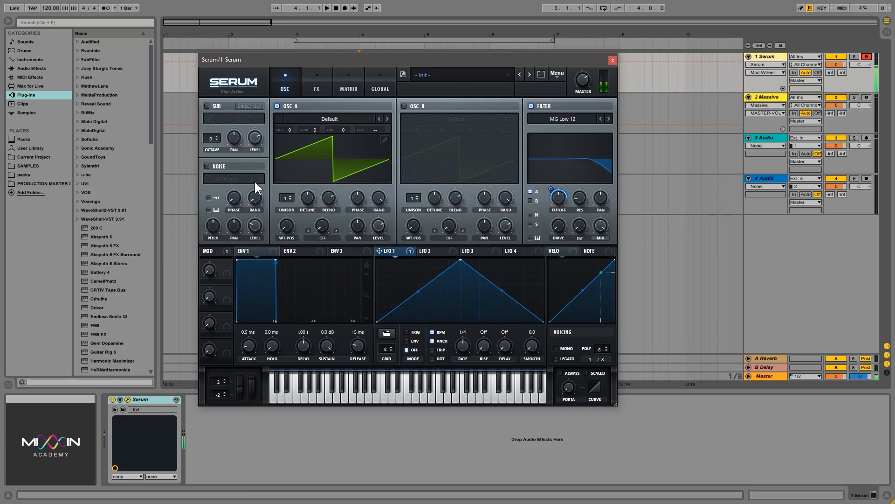
drag(255, 382, 268, 495)
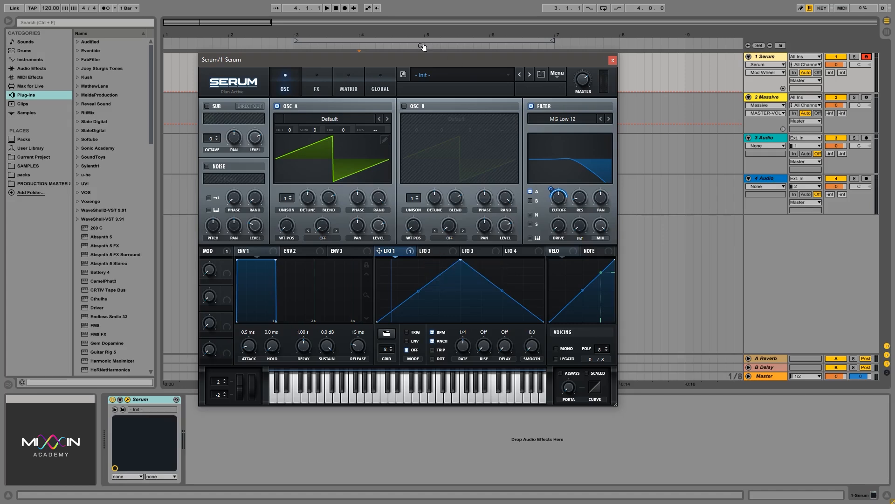
- In the Matrix, set the LFO 1 cutoff routing's aux source to LFO 2
click(345, 84)
click(483, 117)
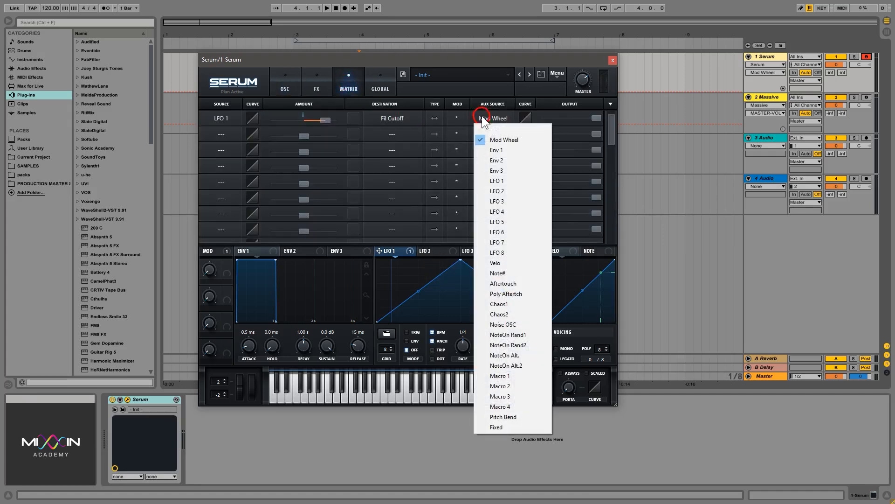
click(517, 191)
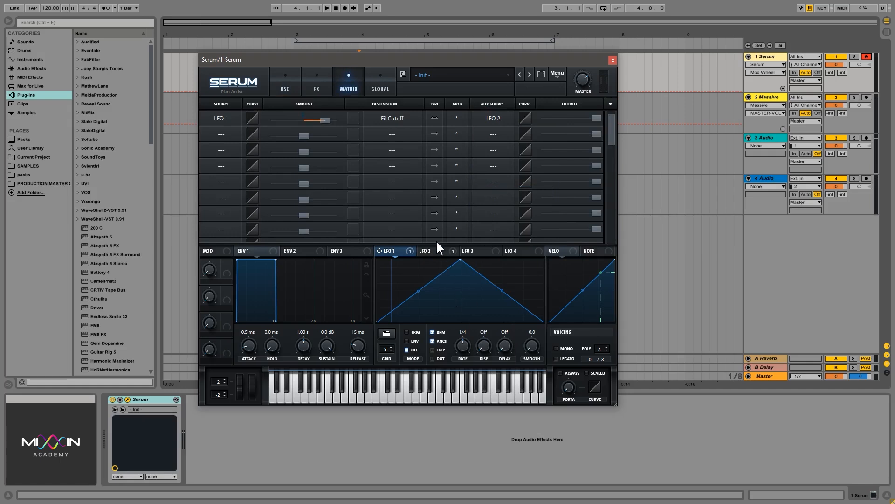
- Reshape LFO 2 into a rising ramp at a 2 bar rate, then return to the OSC page
click(440, 255)
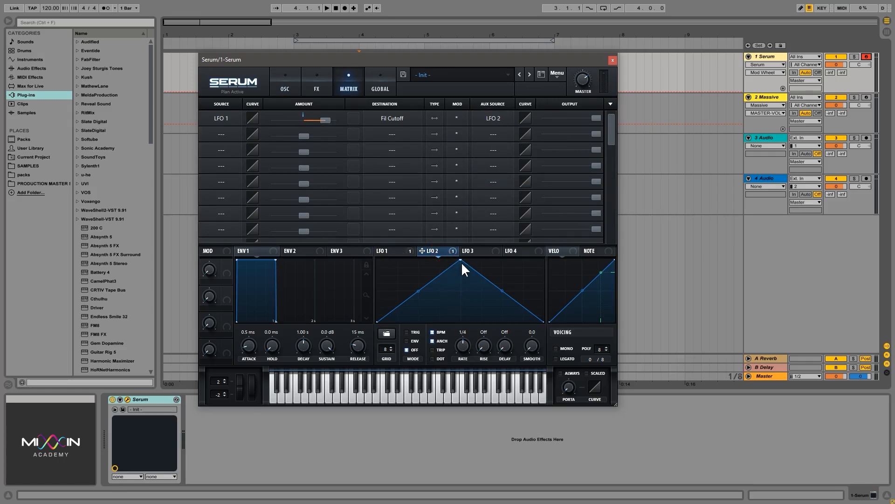
drag(460, 261, 545, 233)
drag(464, 347, 465, 362)
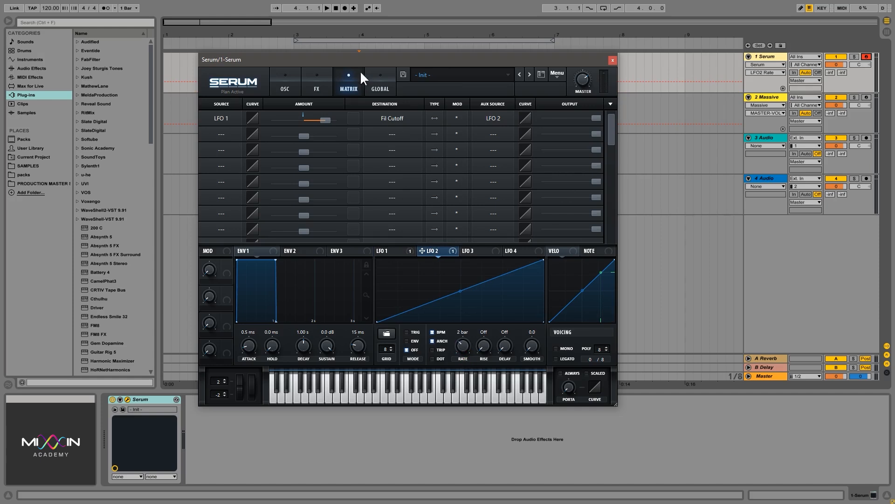
click(302, 91)
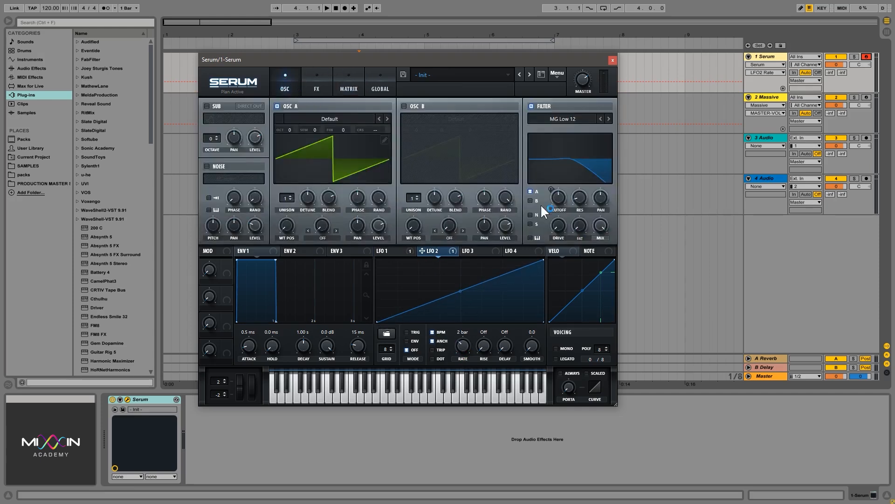
click(390, 251)
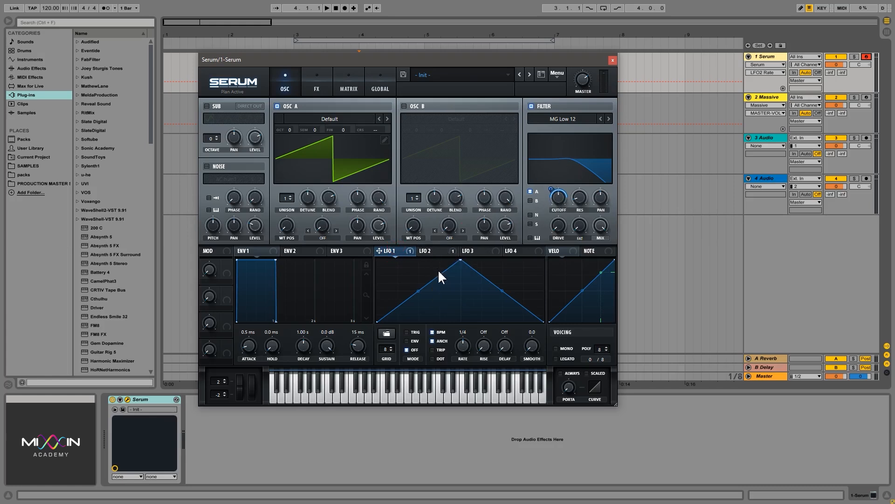
click(392, 250)
click(431, 251)
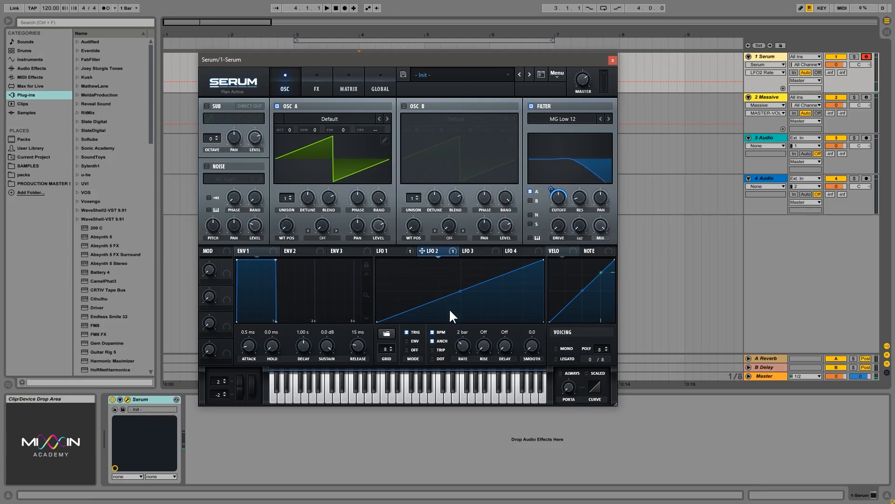
click(387, 250)
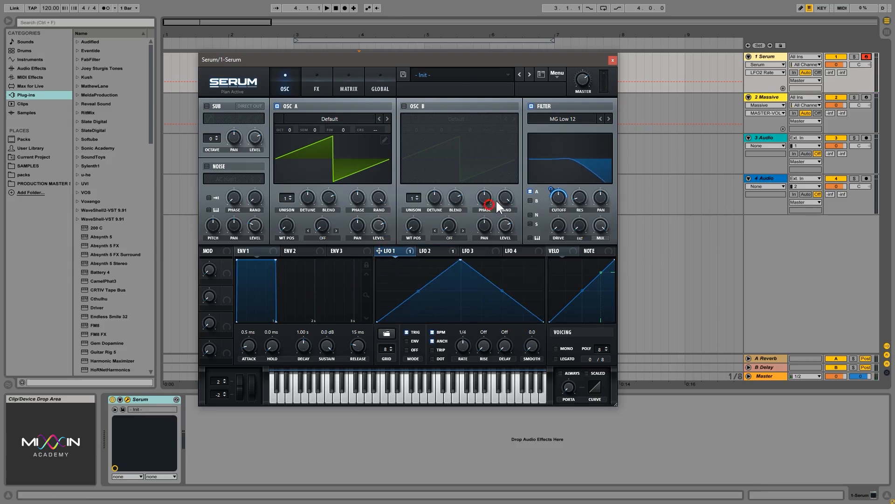
click(433, 251)
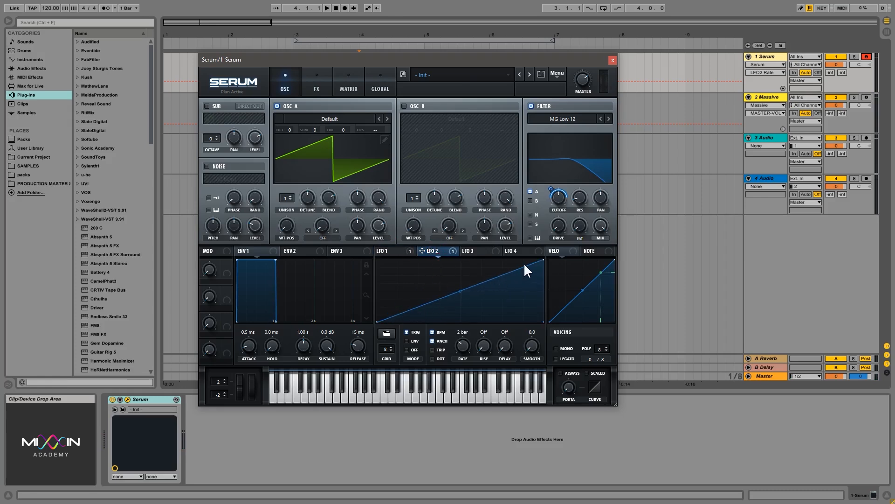
click(390, 250)
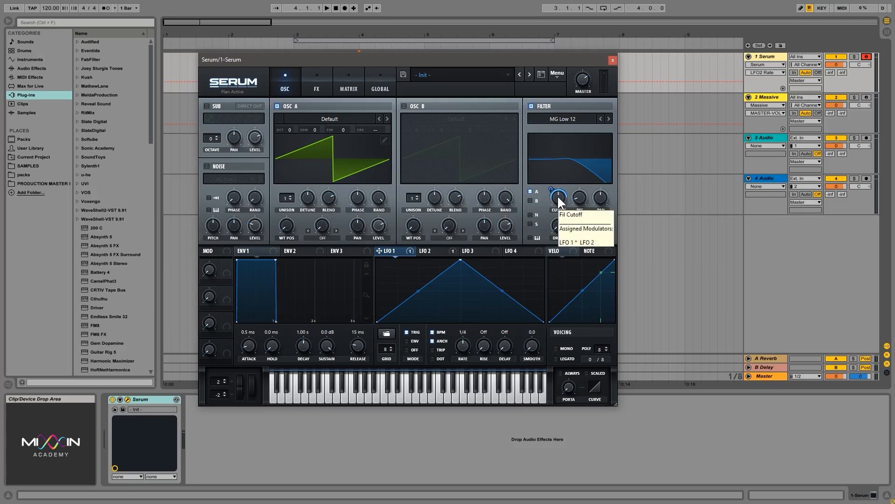
click(348, 80)
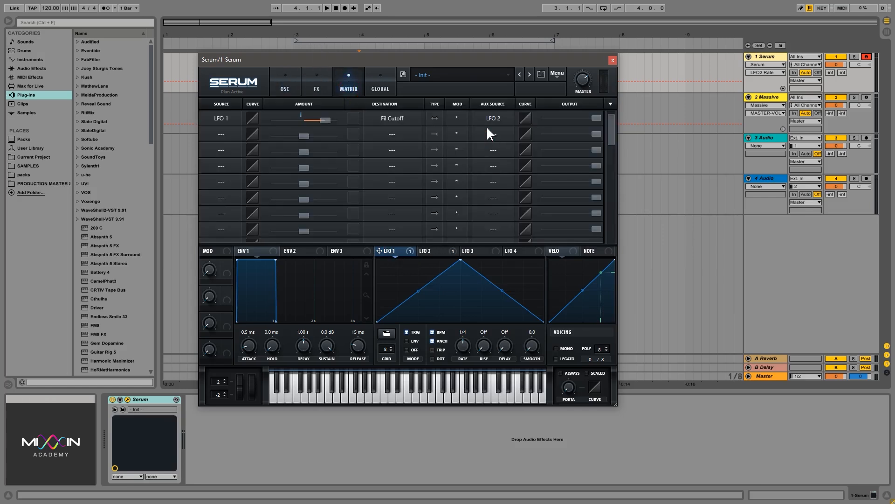
click(286, 84)
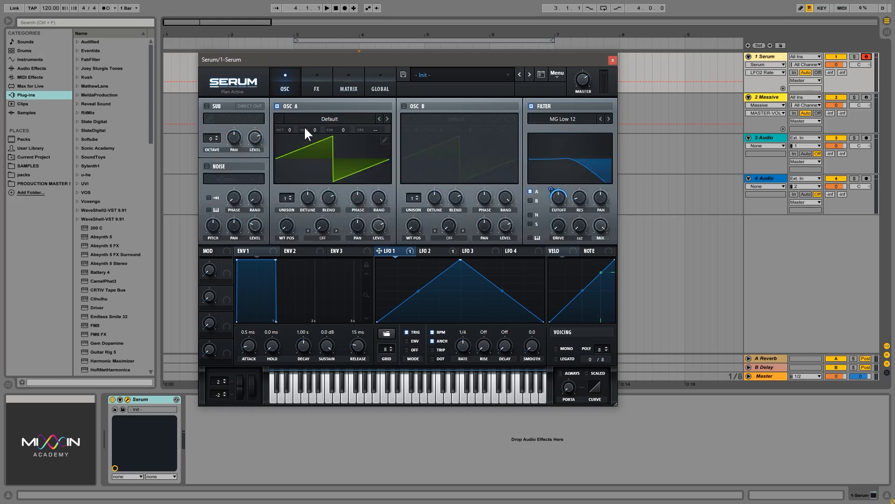
- Select the 2 Massive track and open its Massive editor, moving the Serum window aside
click(780, 97)
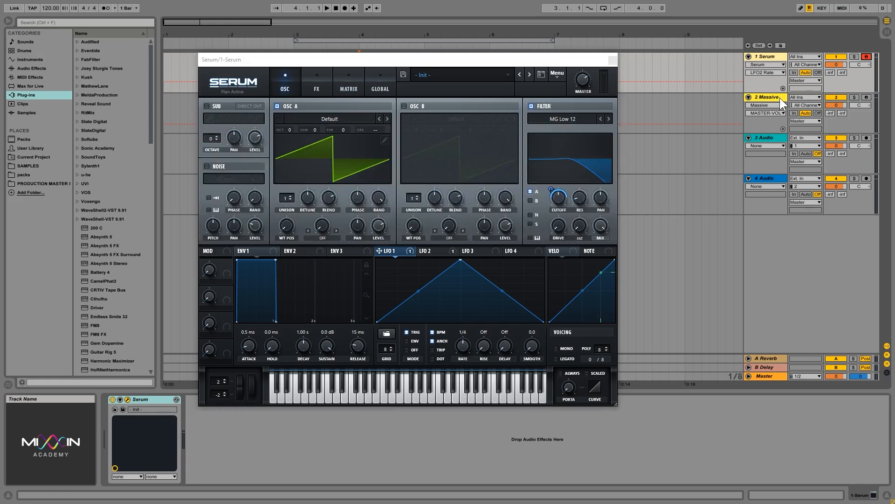
drag(606, 59, 708, 169)
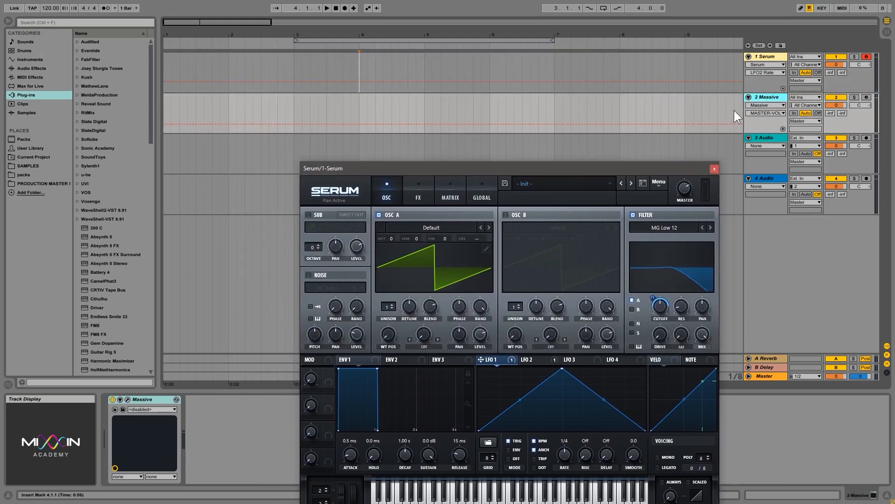
click(664, 116)
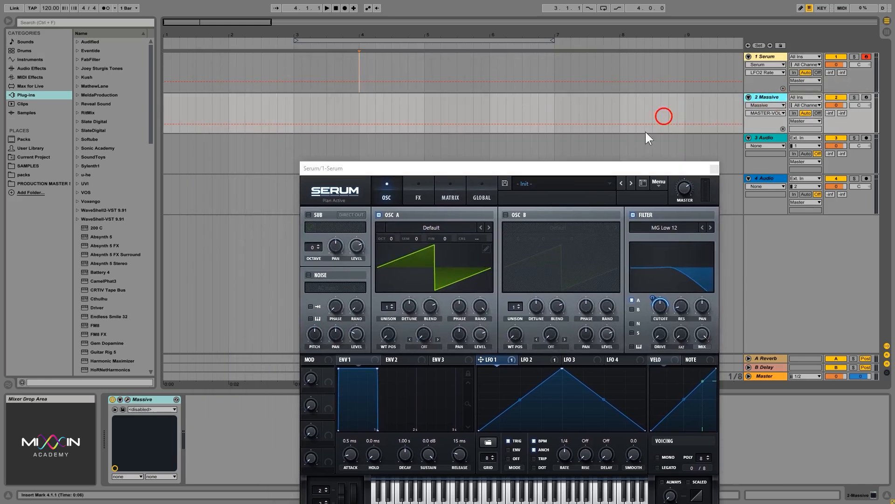
click(127, 399)
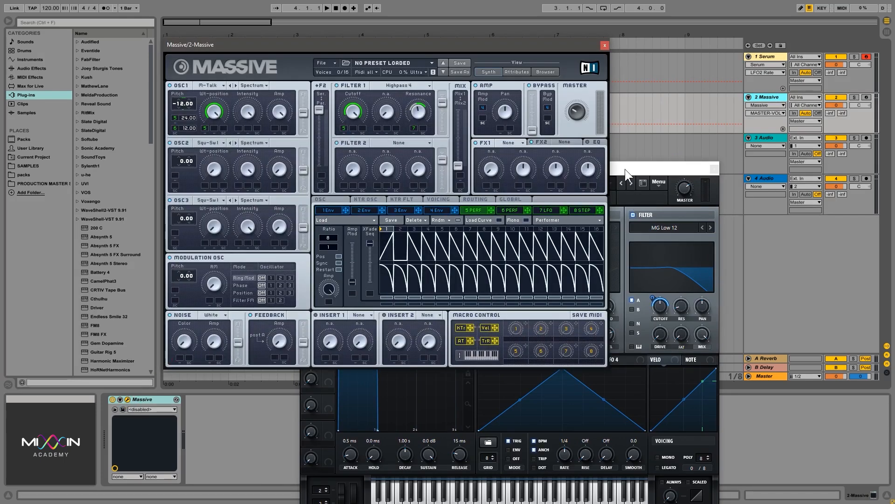
drag(624, 169, 599, 360)
- Reset Massive to a blank Untitled Sound with File > New Sound
click(321, 63)
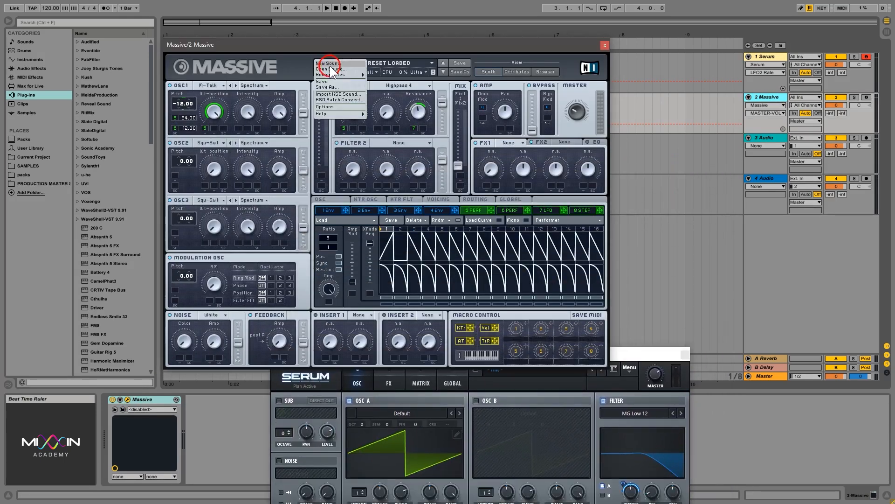
click(332, 71)
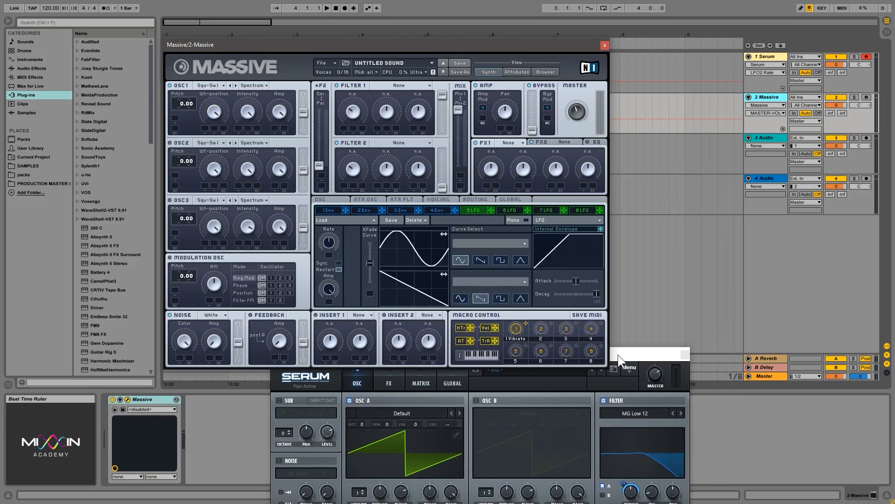
drag(411, 45, 395, 24)
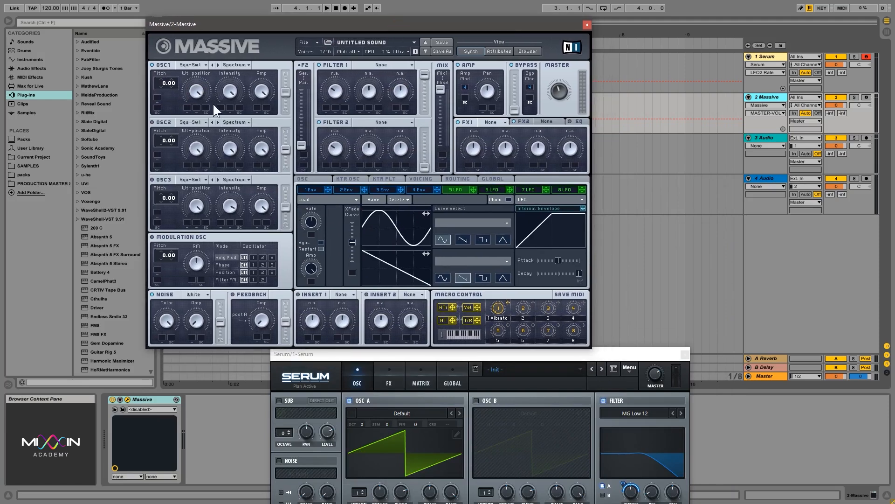
- Make Filter 1 a Lowpass 4 filter and close the Serum window
click(381, 65)
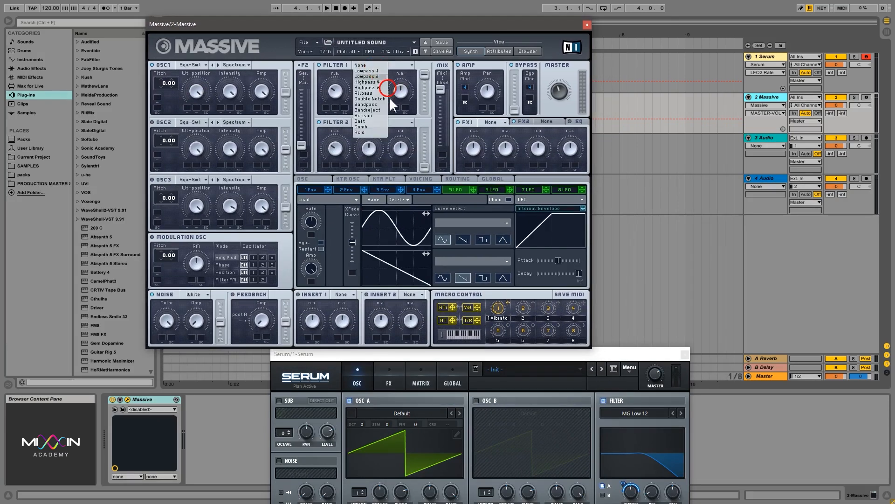
click(381, 72)
click(333, 91)
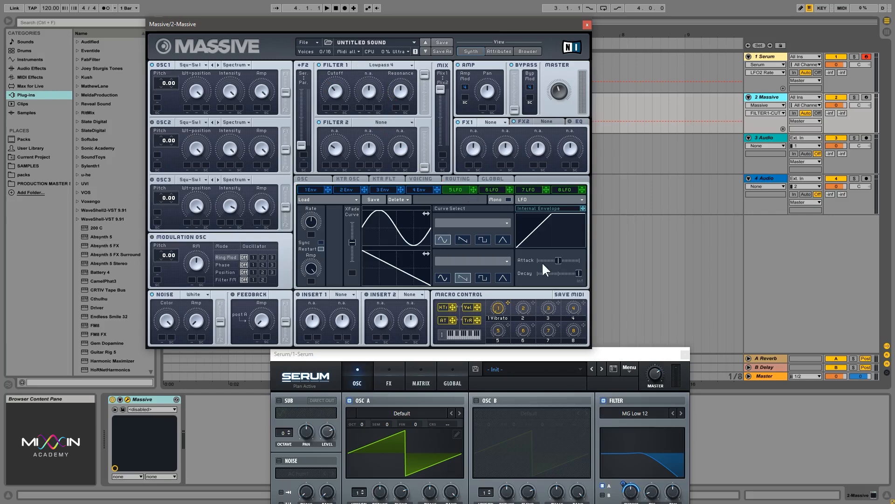
click(685, 353)
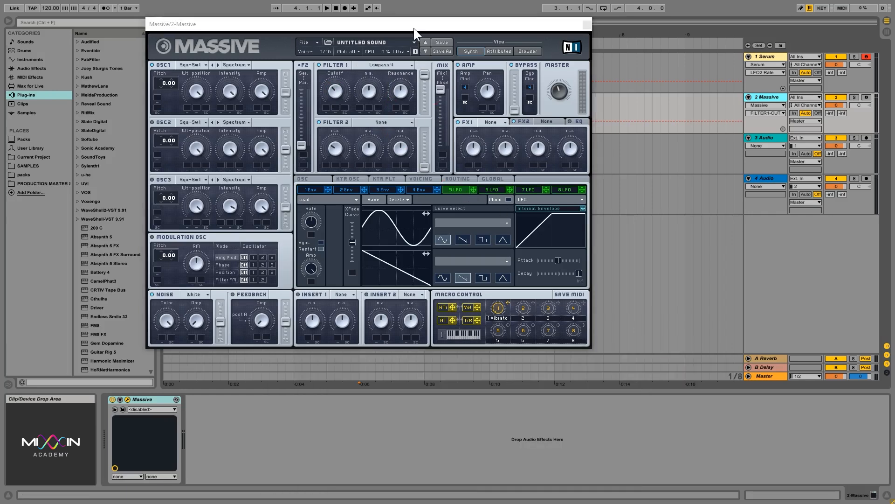
drag(413, 28, 421, 34)
click(405, 53)
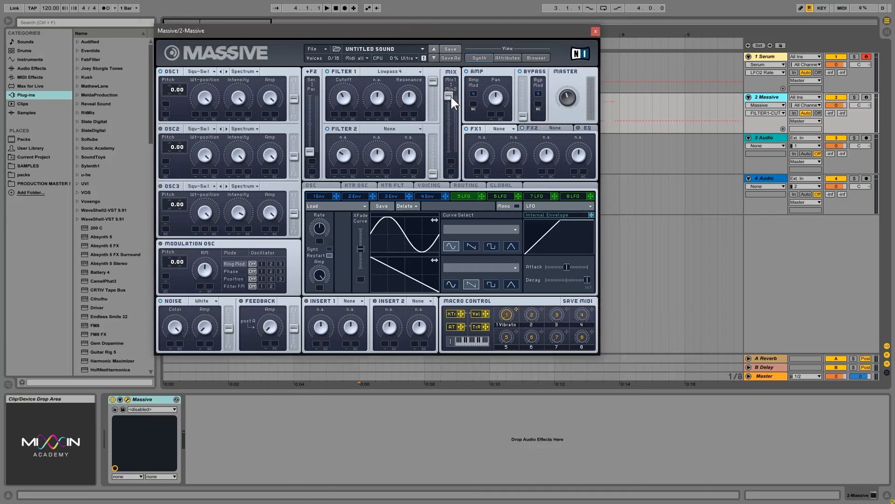
- Set serial filter routing, tune Filter 1's cutoff and resonance, and modulate cutoff with LFO 5
drag(452, 97, 421, 130)
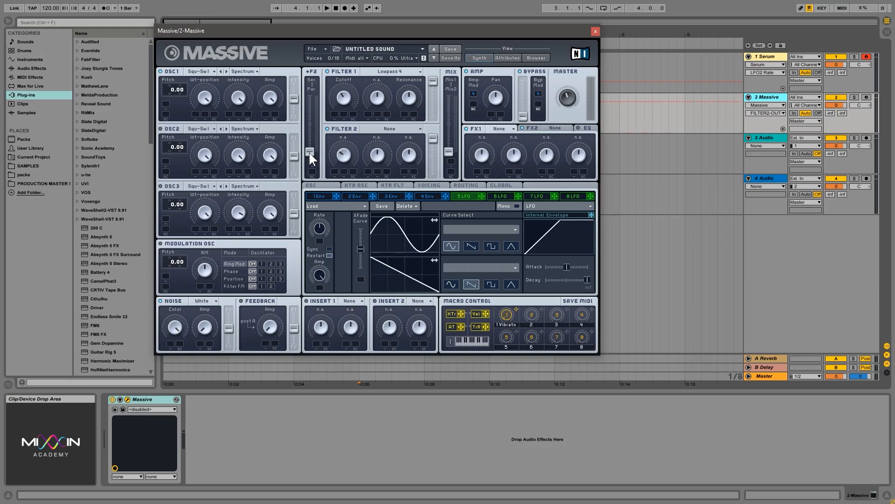
drag(310, 151, 295, 88)
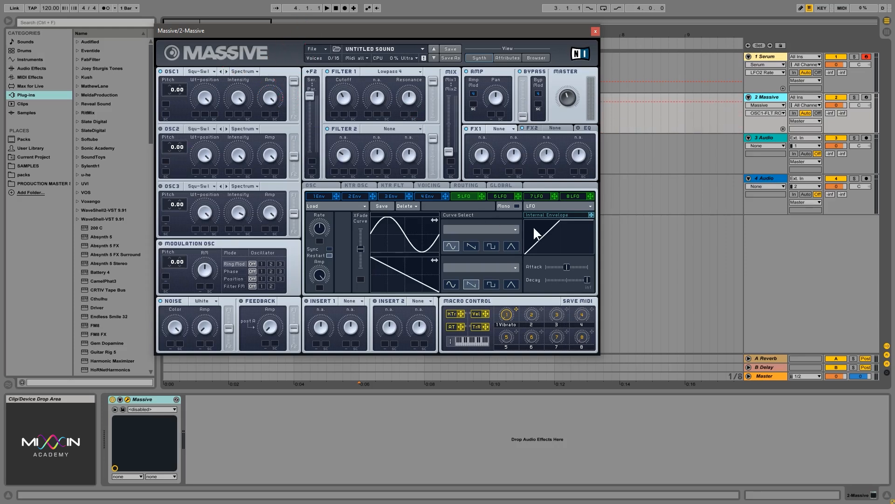
drag(346, 94, 355, 68)
drag(413, 97, 411, 104)
click(273, 90)
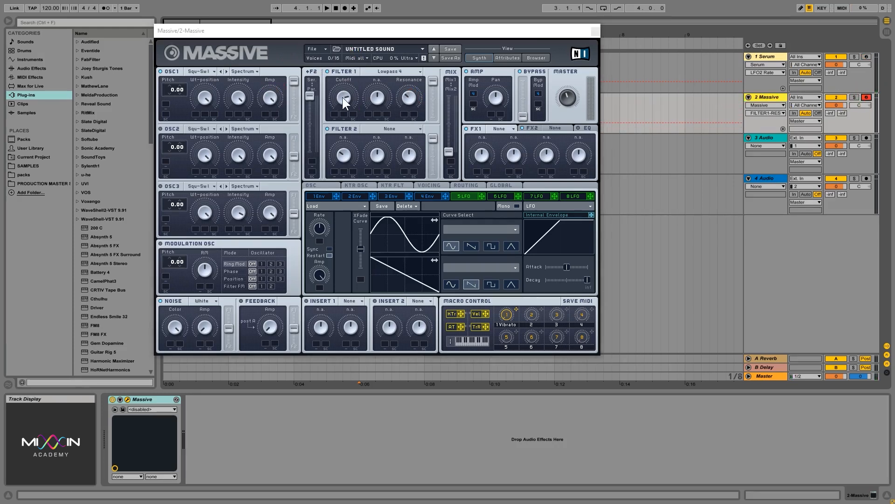
mouse_move(342, 96)
mouse_down()
mouse_move(346, 127)
mouse_move(343, 87)
mouse_move(353, 96)
mouse_up()
drag(482, 198, 344, 96)
drag(361, 247, 328, 237)
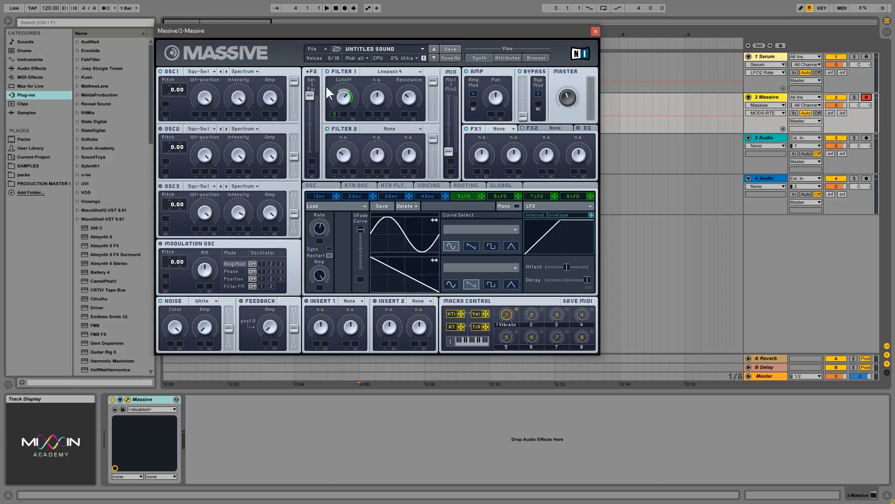
- Remove the extra cutoff modulation slot and push LFO 6's XFade Curve to maximum
right_click(344, 113)
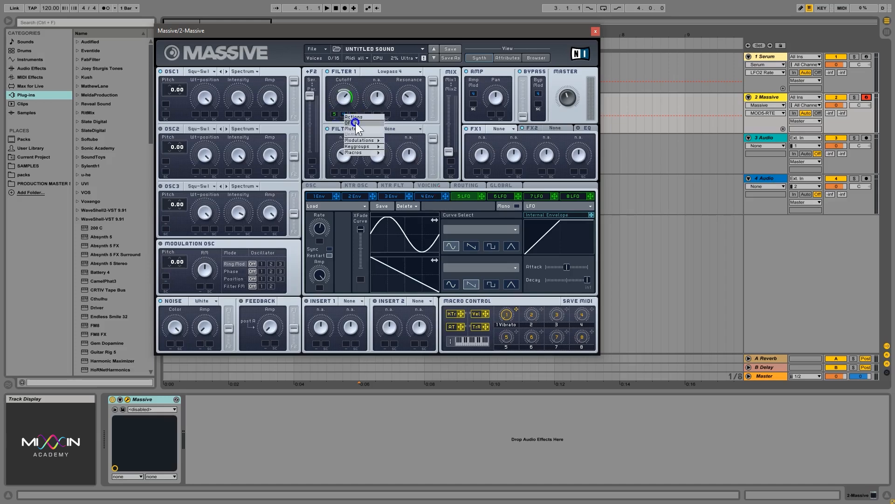
click(356, 122)
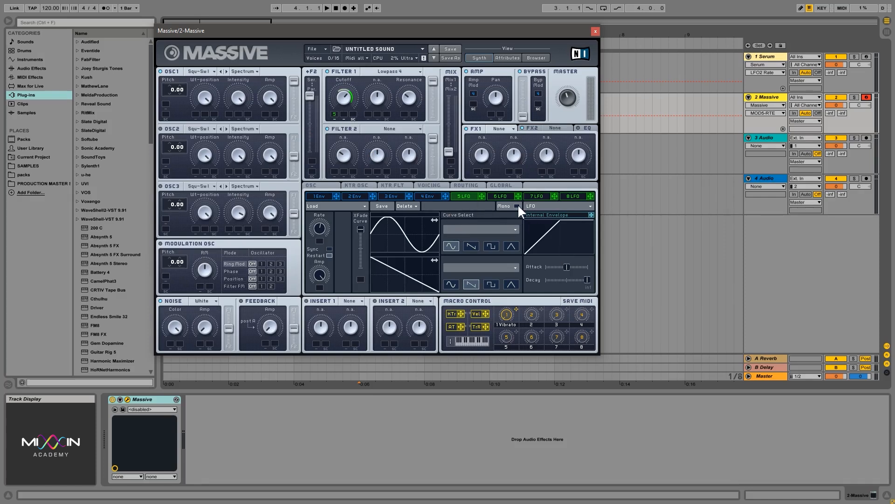
click(503, 194)
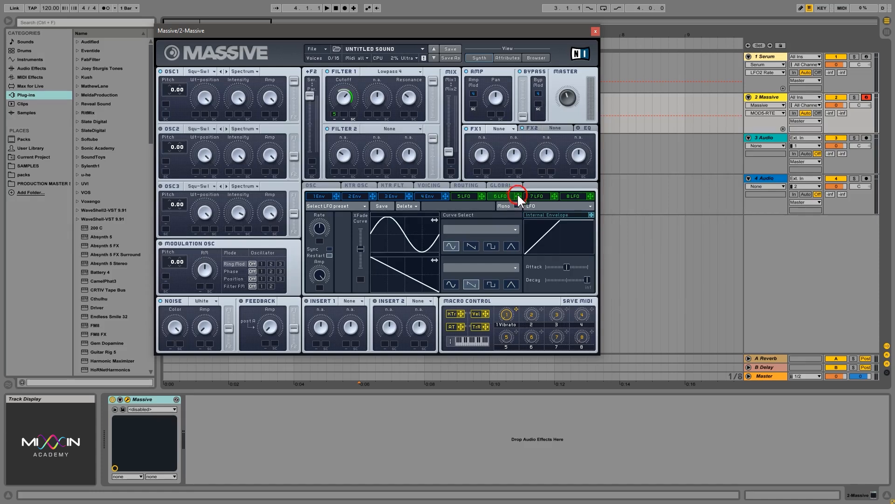
click(334, 119)
click(361, 301)
drag(362, 245, 369, 228)
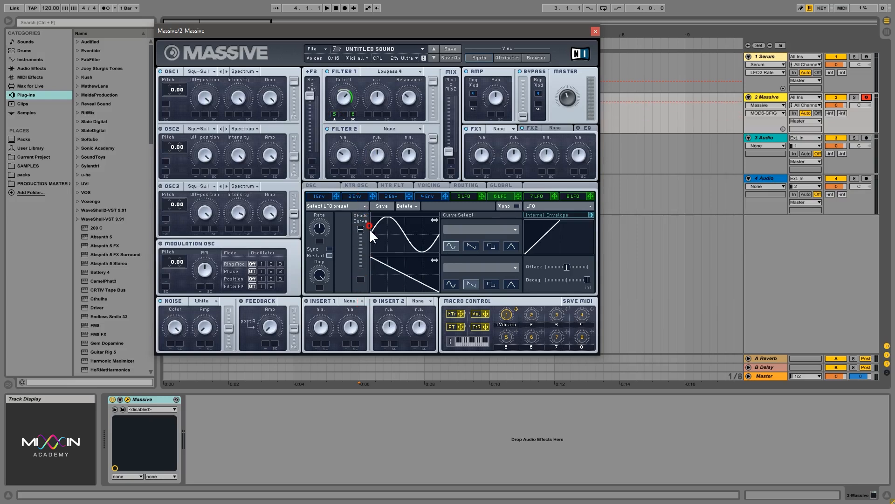
click(321, 230)
click(342, 99)
click(334, 88)
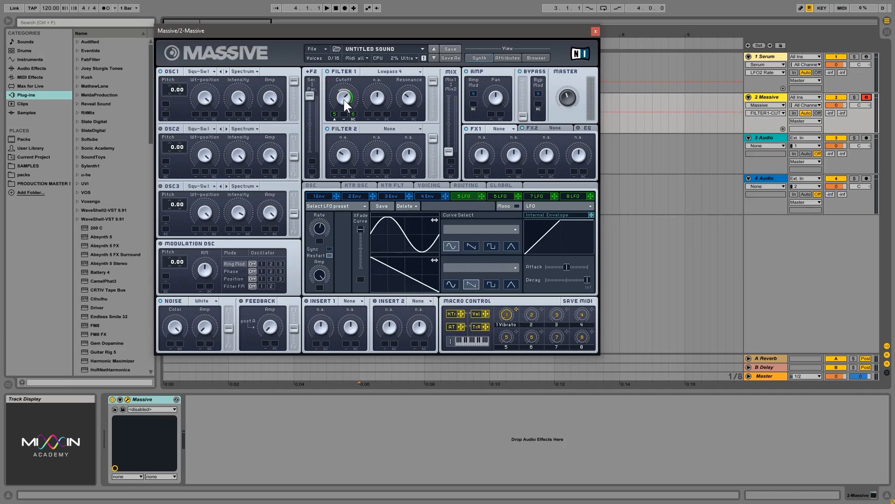
click(501, 199)
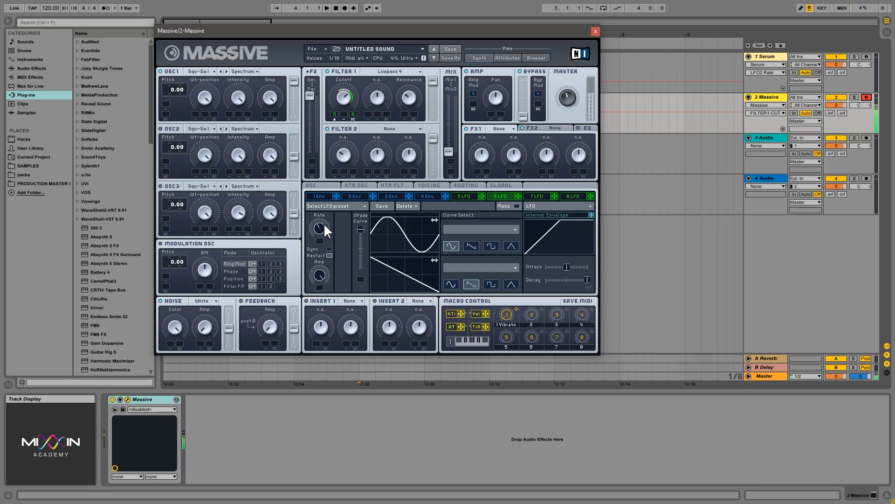
click(318, 240)
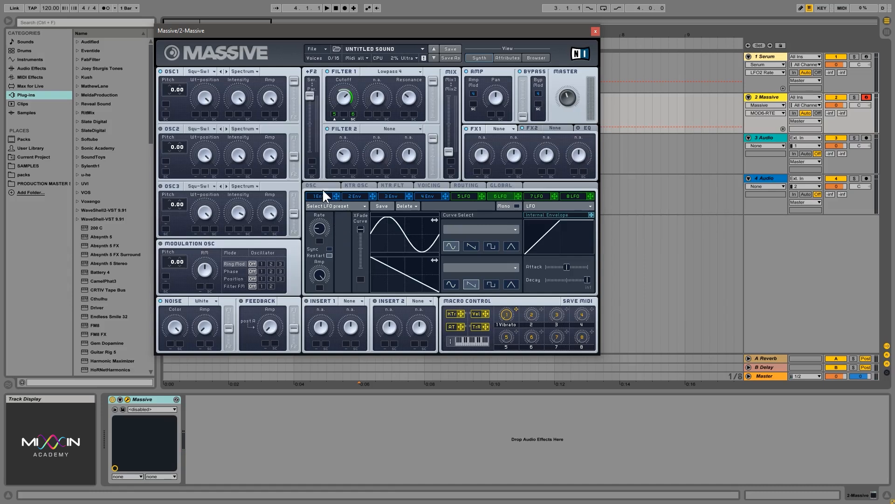
click(464, 194)
click(204, 96)
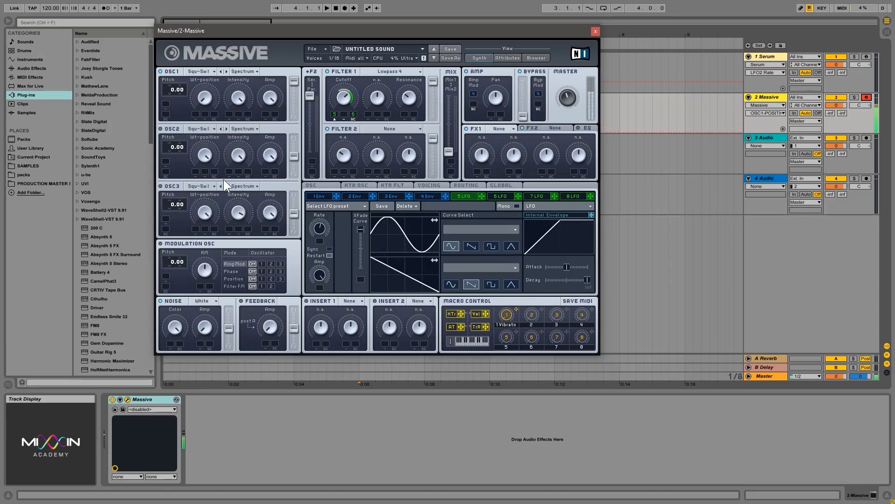